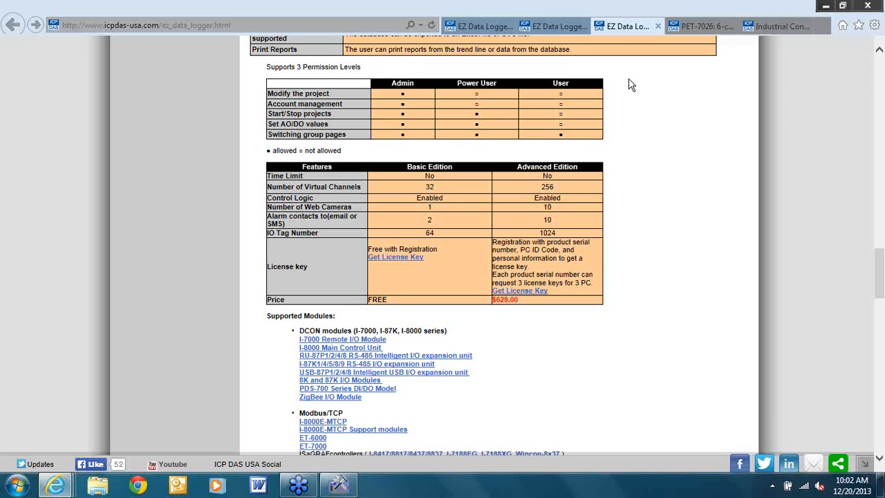
Switch to the other EZ Data Logger tab, the page with the Features list
{"action": "left_click", "coordinate": [564, 32]}
Scroll up to the EZ Data Logger Features section and read through it
{"action": "left_click_drag", "start_coordinate": [882, 200], "coordinate": [881, 194]}
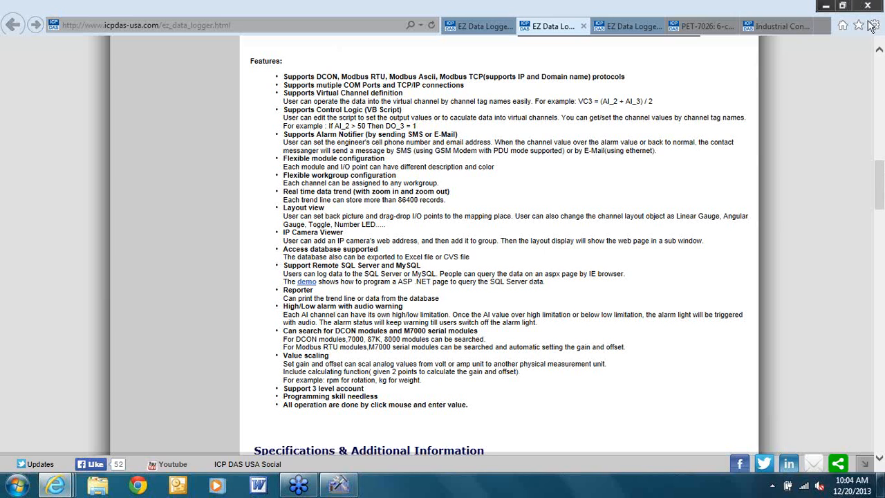
Open the PET-7026 product page ($519.00 / $529.00), then bring MiniOS7 Scan forward
{"action": "left_click", "coordinate": [698, 29]}
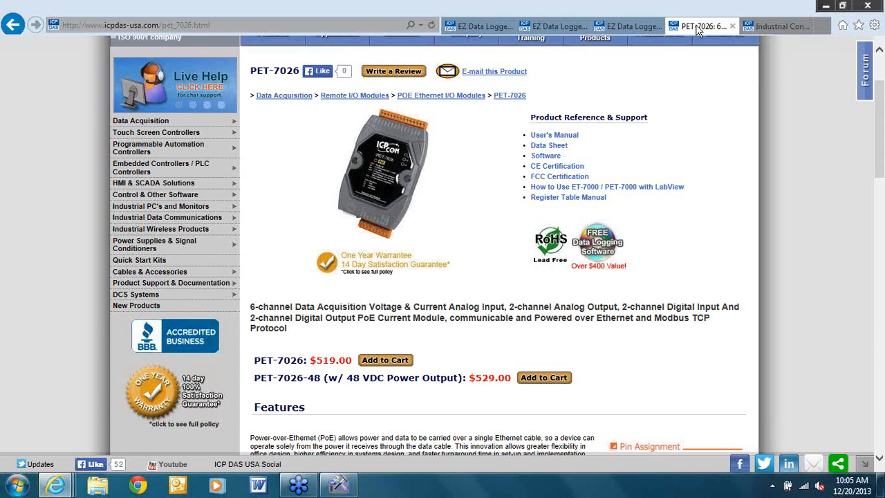
{"action": "left_click", "coordinate": [338, 486]}
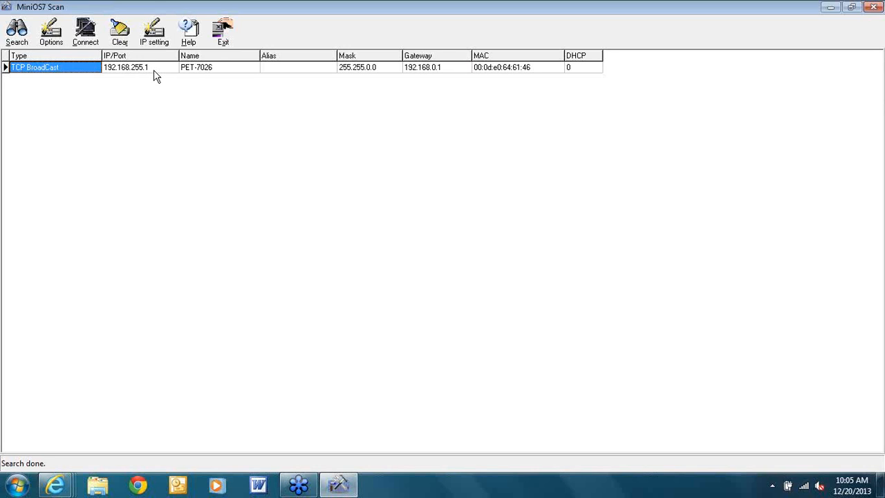
Set the PET-7026 to IP 20.127.198.230, mask 255.255.255.0, gateway 20.127.198.98, and rescan
{"action": "left_click", "coordinate": [154, 35]}
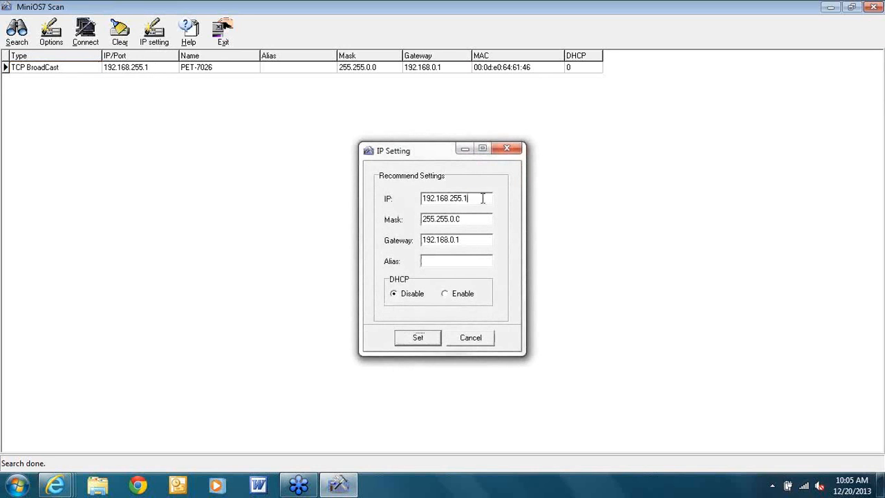
{"action": "double_click", "coordinate": [484, 198]}
{"action": "type", "text": "20.127.98.230"}
{"action": "key", "text": "Tab"}
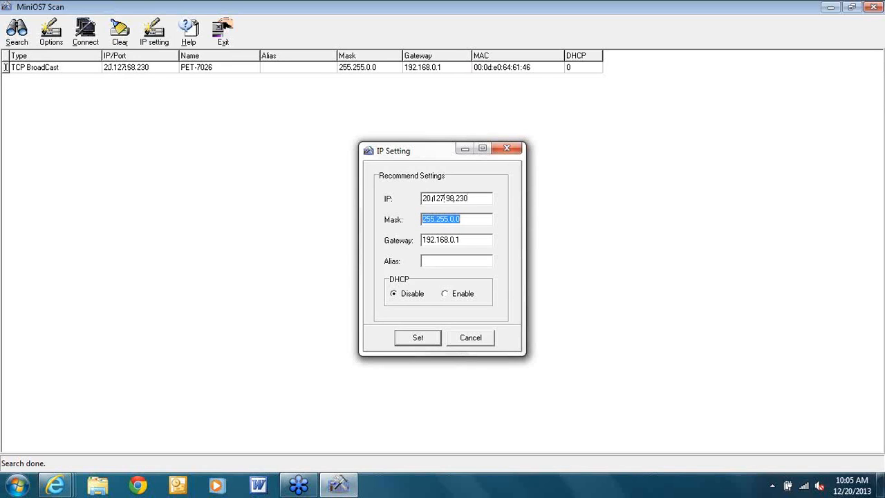
{"action": "type", "text": "255.255.255.0"}
{"action": "key", "text": "Tab"}
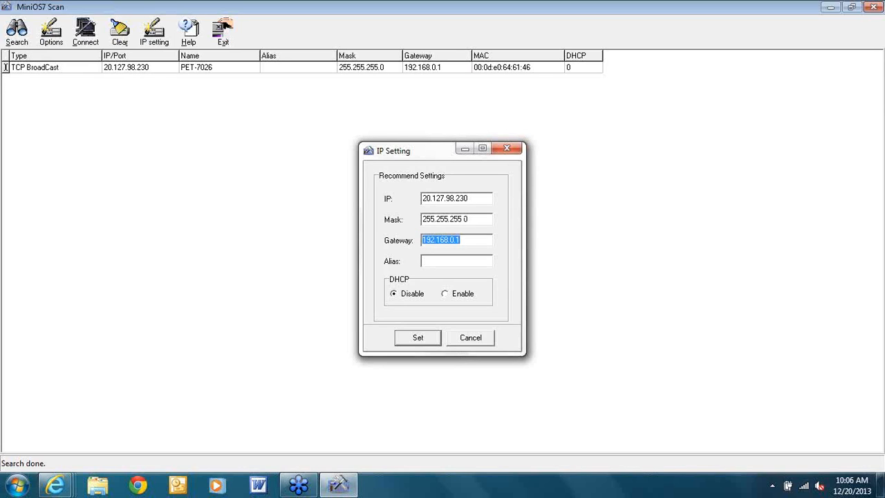
{"action": "type", "text": "20.127.98."}
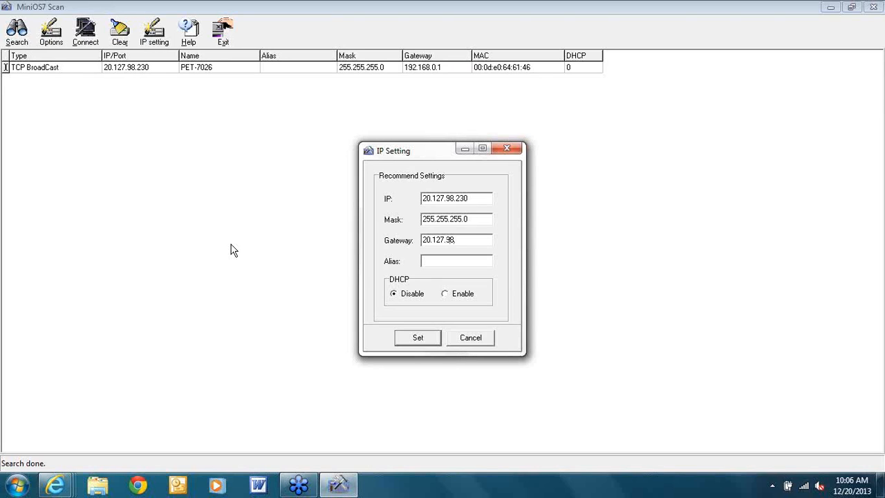
{"action": "type", "text": "198.38"}
{"action": "left_click", "coordinate": [444, 199]}
{"action": "type", "text": "1"}
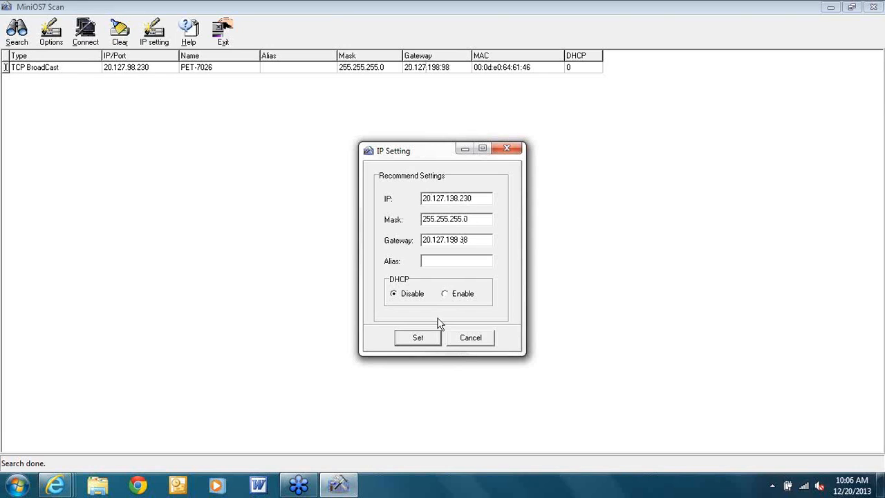
{"action": "left_click", "coordinate": [413, 342]}
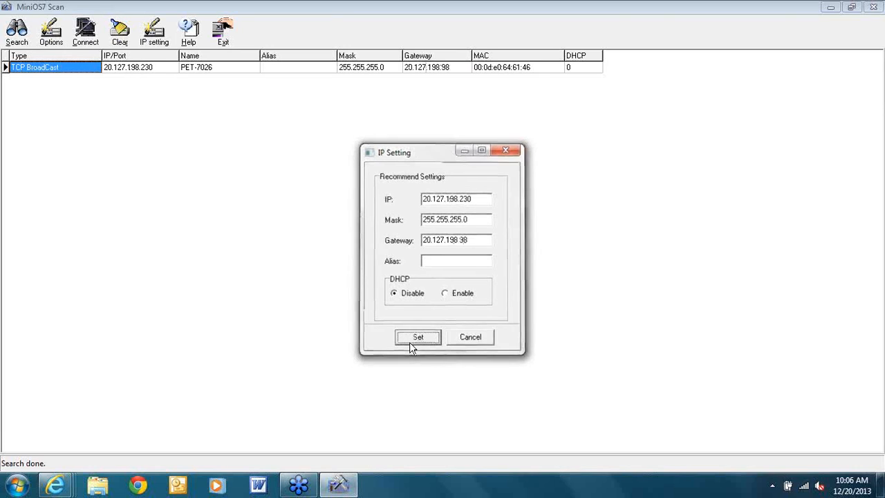
{"action": "left_click", "coordinate": [17, 32]}
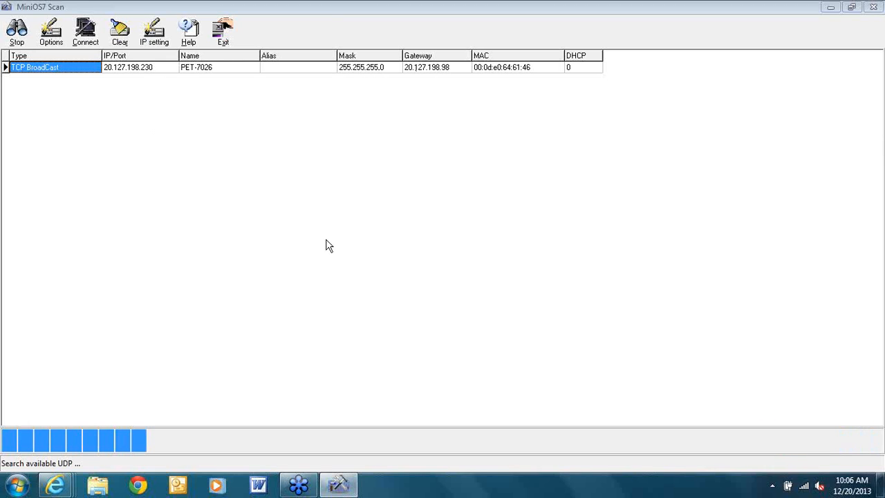
Load the module's web page at 20.127.198.230 in Internet Explorer
{"action": "mouse_move", "coordinate": [59, 489]}
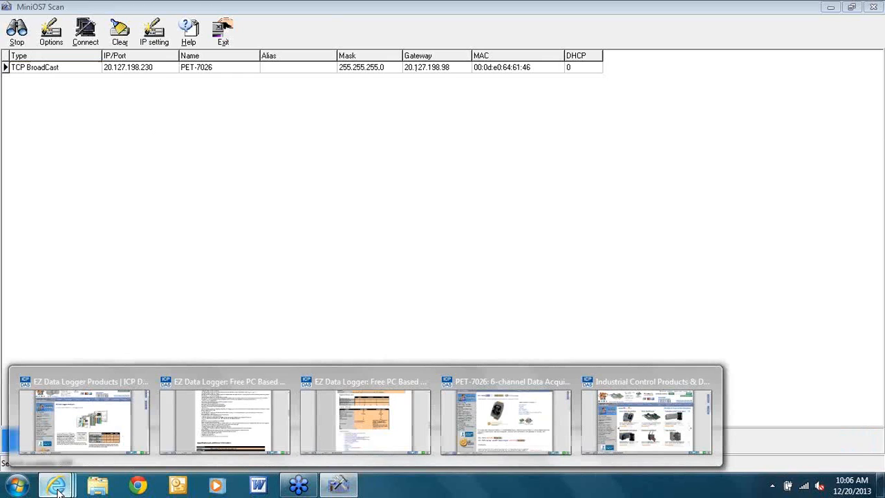
{"action": "left_click", "coordinate": [637, 415]}
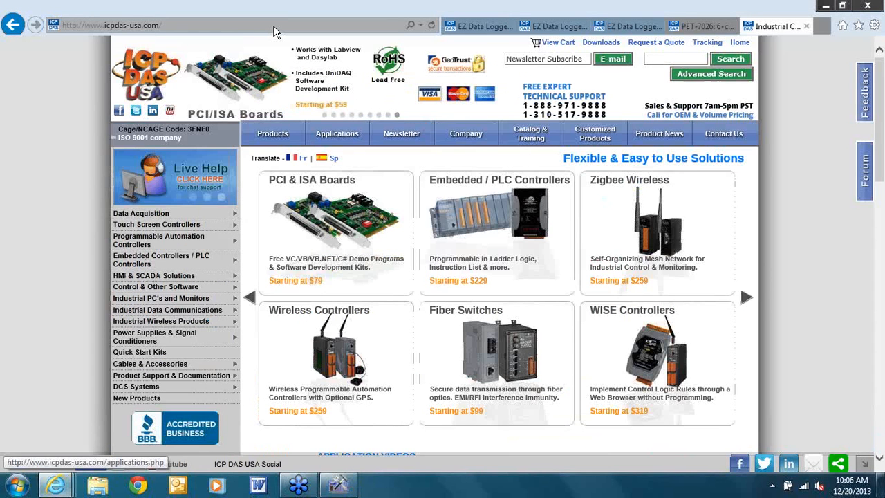
{"action": "left_click", "coordinate": [263, 24]}
{"action": "type", "text": "20"}
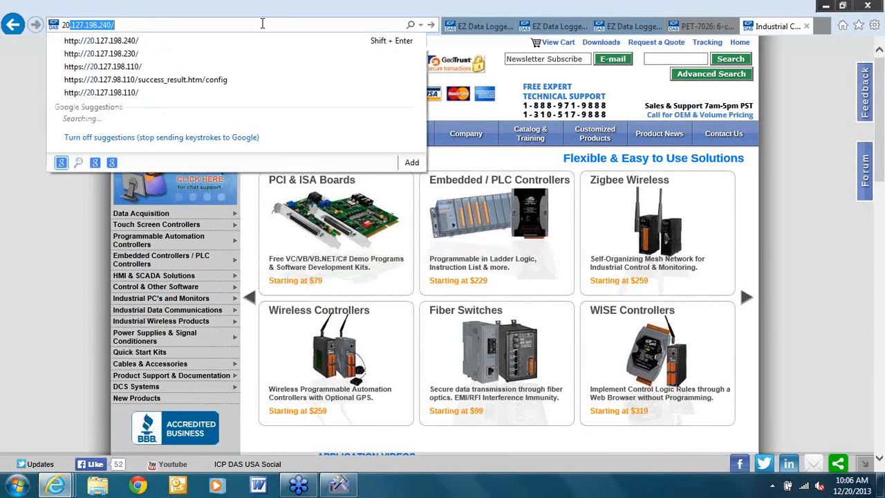
{"action": "type", "text": ".12"}
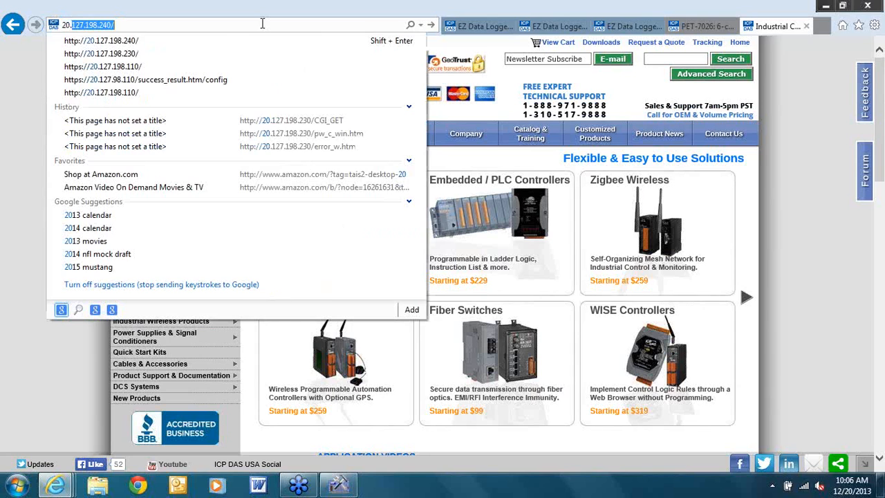
{"action": "key", "text": "Down"}
{"action": "key", "text": "Down"}
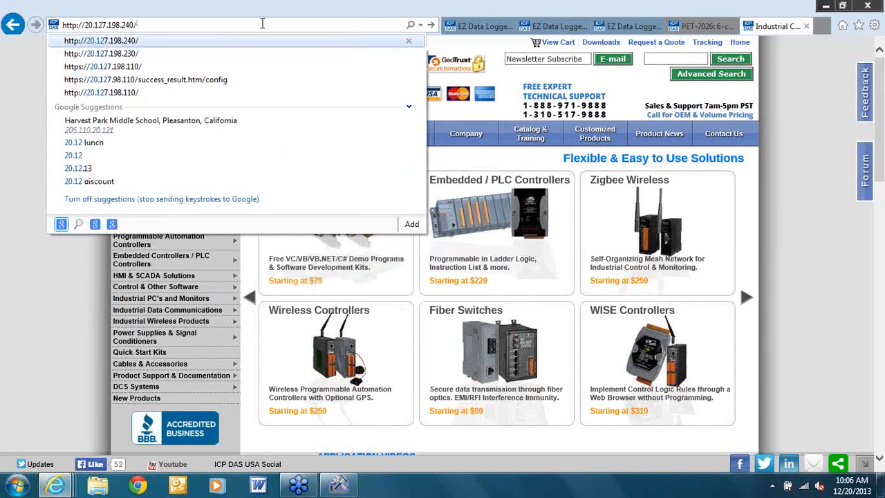
{"action": "key", "text": "Return"}
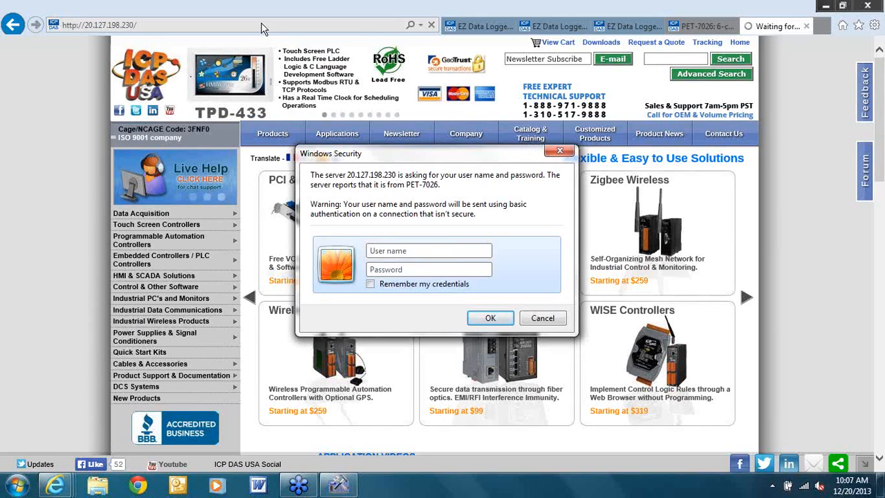
Sign in with the module's user name and password
{"action": "type", "text": "Admin••"}
{"action": "key", "text": "BackSpace"}
{"action": "key", "text": "BackSpace"}
{"action": "type", "text": "•••••"}
{"action": "key", "text": "Return"}
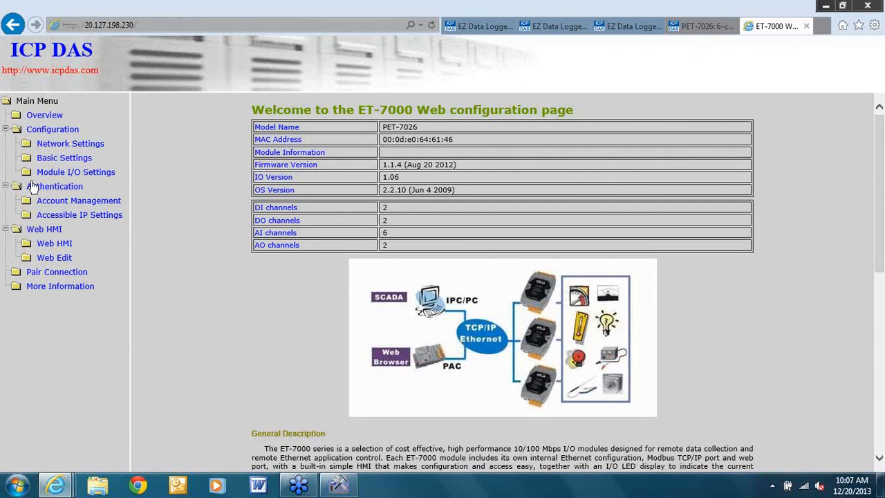
Inspect the Ch0 input ranges under Module I/O Settings unchanged, then open Web HMI
{"action": "left_click", "coordinate": [81, 176]}
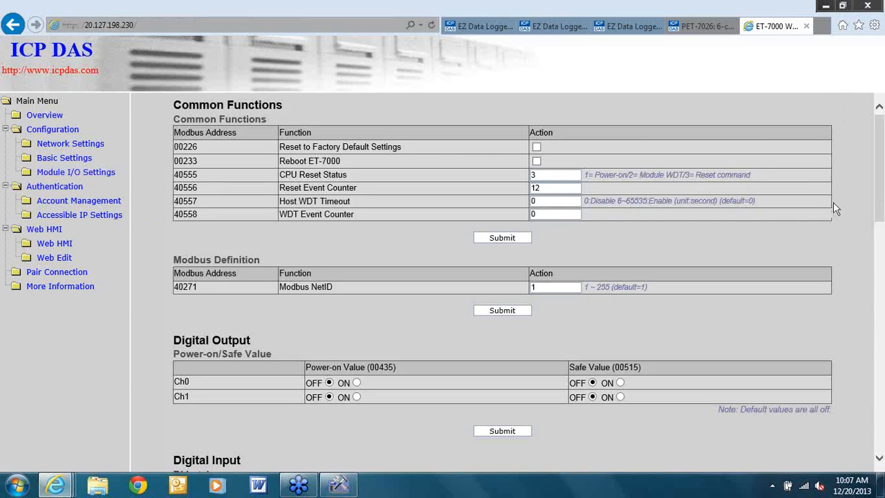
{"action": "left_click_drag", "start_coordinate": [880, 212], "coordinate": [880, 398]}
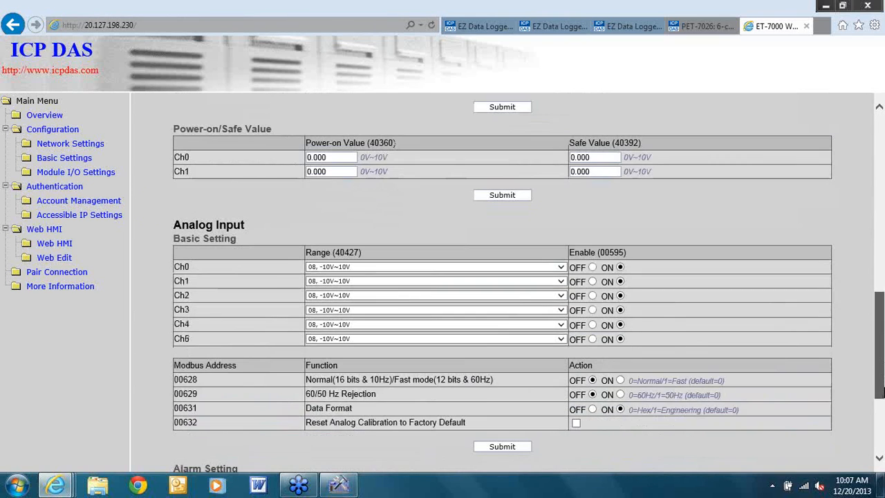
{"action": "left_click", "coordinate": [561, 267]}
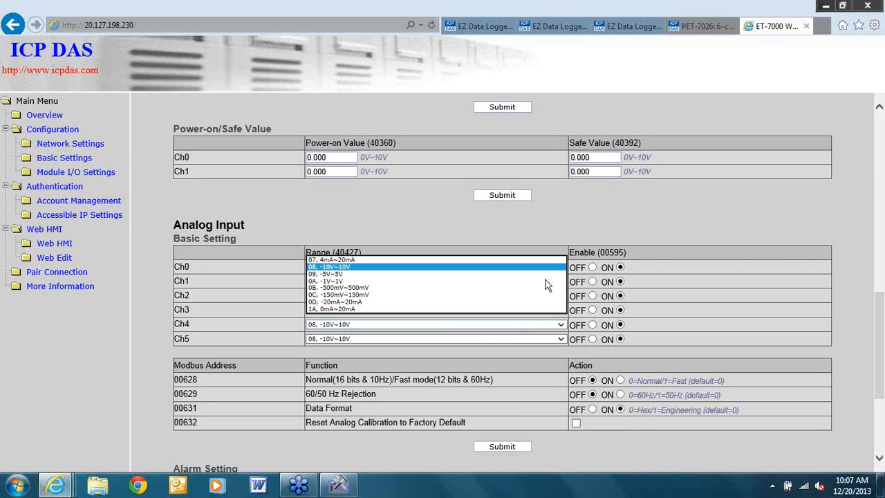
{"action": "left_click", "coordinate": [470, 240]}
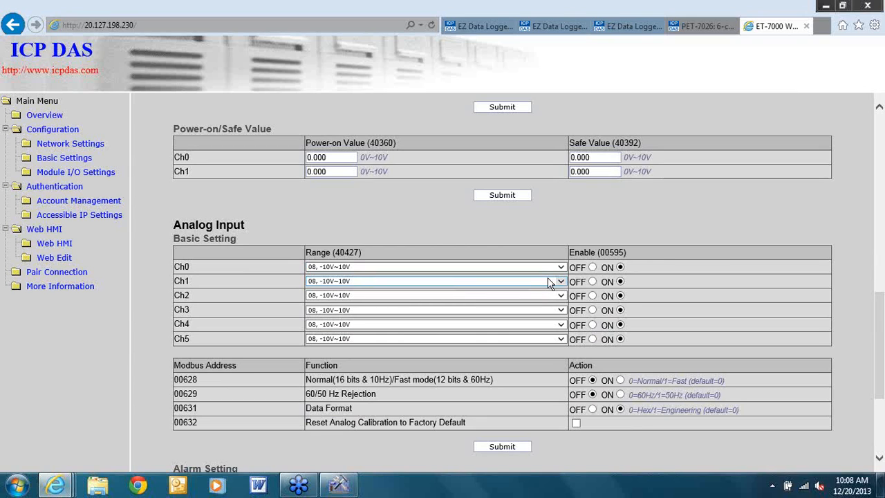
{"action": "left_click", "coordinate": [62, 246]}
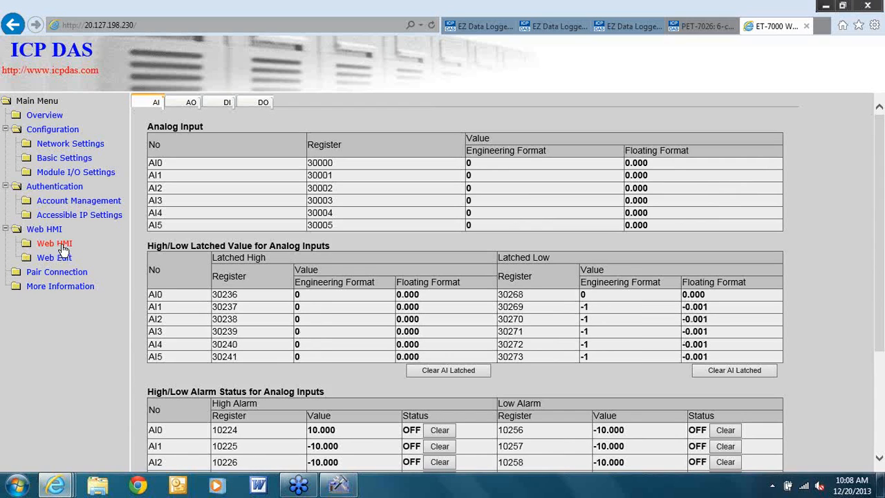
Check the AO, DI and DO readings, then view Ethernet settings showing IP 20.127.198.230
{"action": "left_click", "coordinate": [183, 109]}
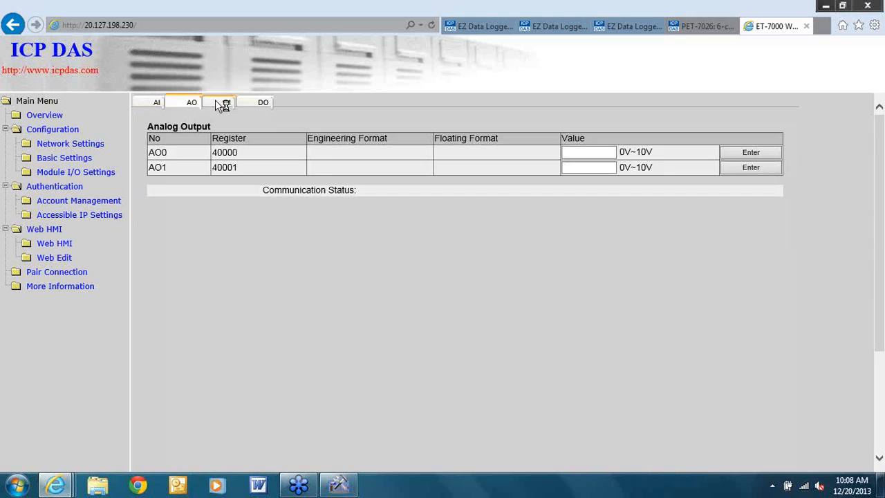
{"action": "left_click", "coordinate": [220, 102]}
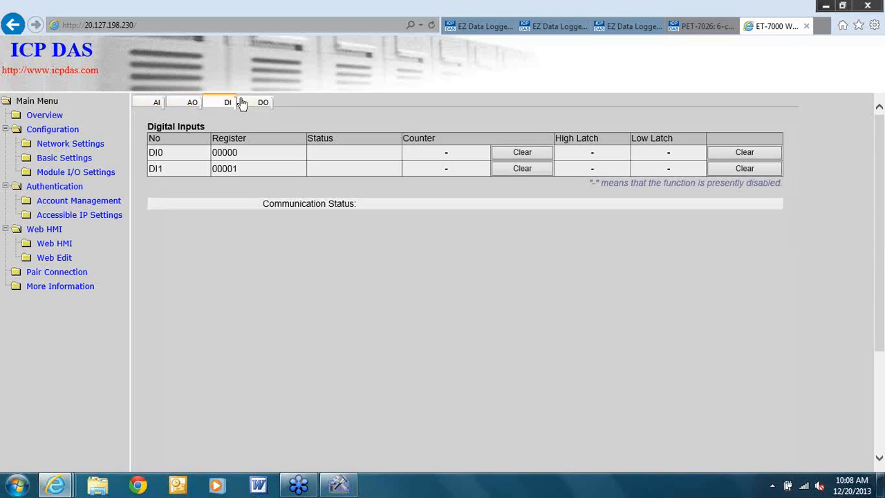
{"action": "left_click", "coordinate": [263, 104]}
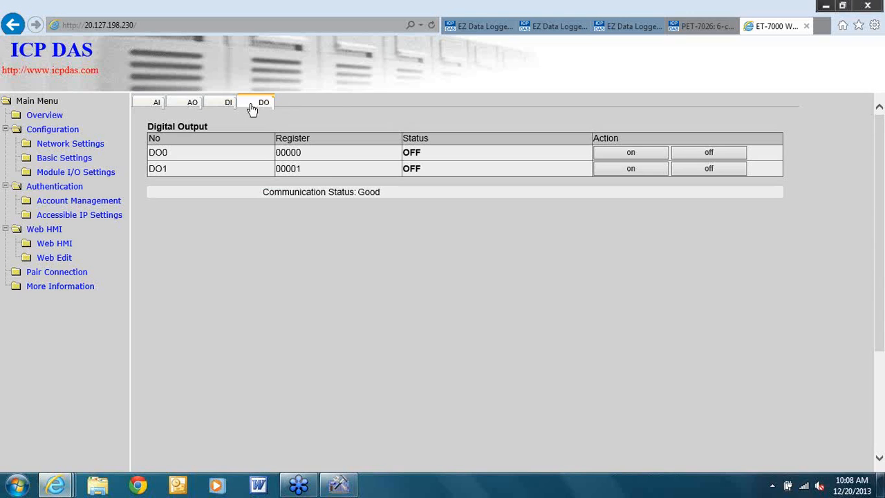
{"action": "left_click", "coordinate": [82, 145]}
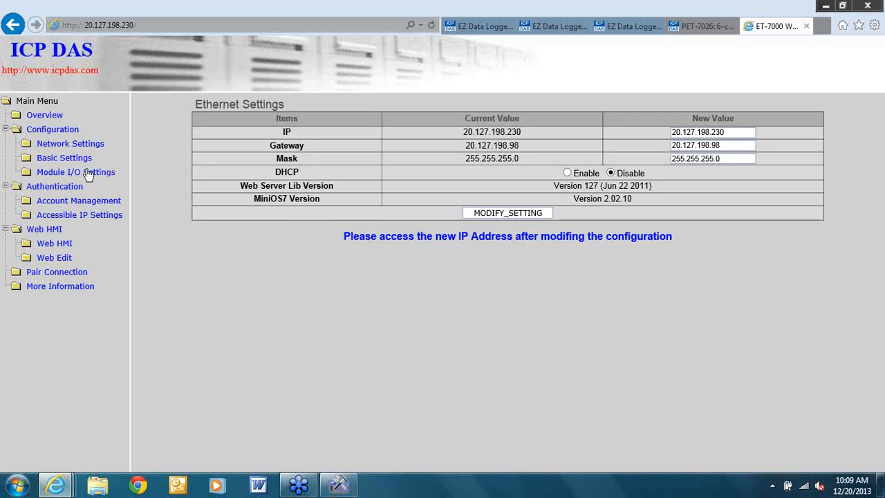
Open Web HMI, check the DO table, and return to AI0–AI5 readings at 0.000
{"action": "left_click", "coordinate": [42, 246]}
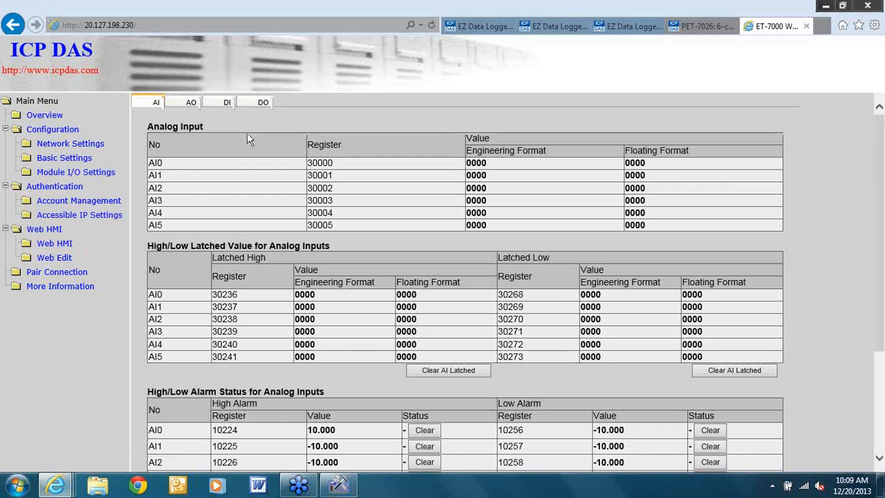
{"action": "left_click", "coordinate": [263, 103]}
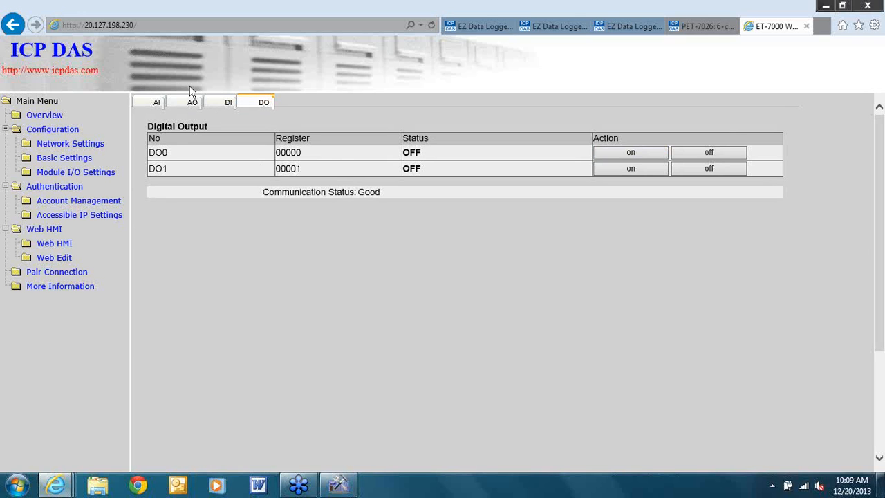
{"action": "left_click", "coordinate": [148, 105]}
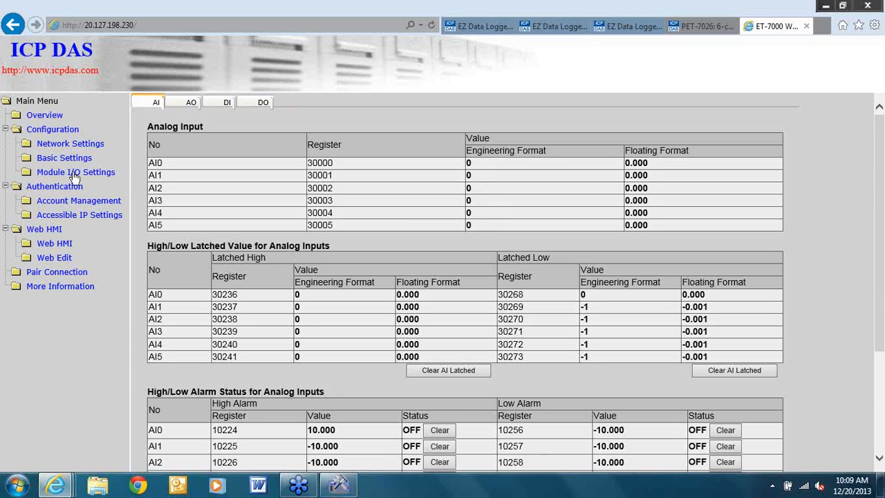
{"action": "left_click", "coordinate": [18, 486]}
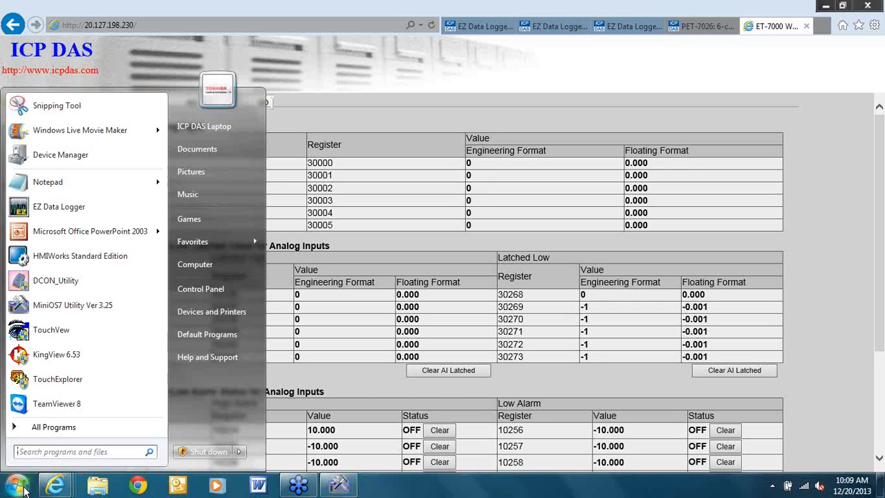
Launch EZ Data Logger from the Start menu and choose Project > New Project
{"action": "left_click", "coordinate": [94, 211]}
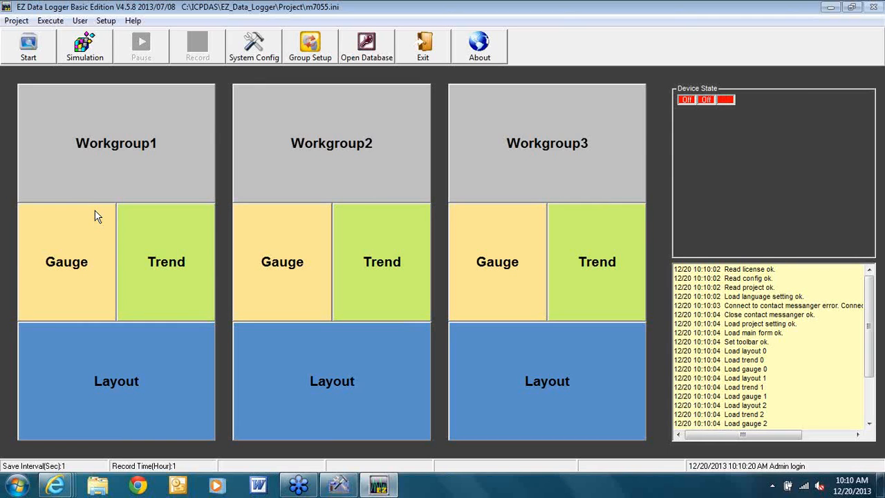
{"action": "left_click", "coordinate": [16, 21]}
{"action": "left_click", "coordinate": [38, 34]}
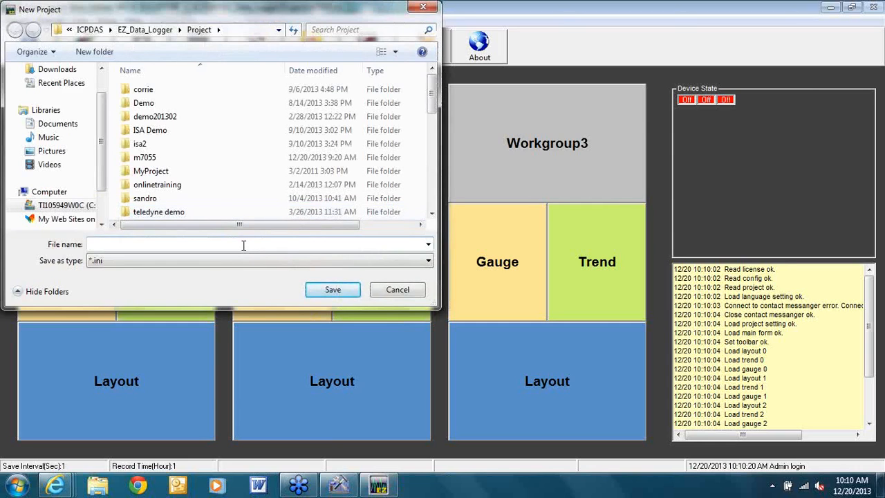
Name the new project file training20131220.ini
{"action": "type", "text": "training"}
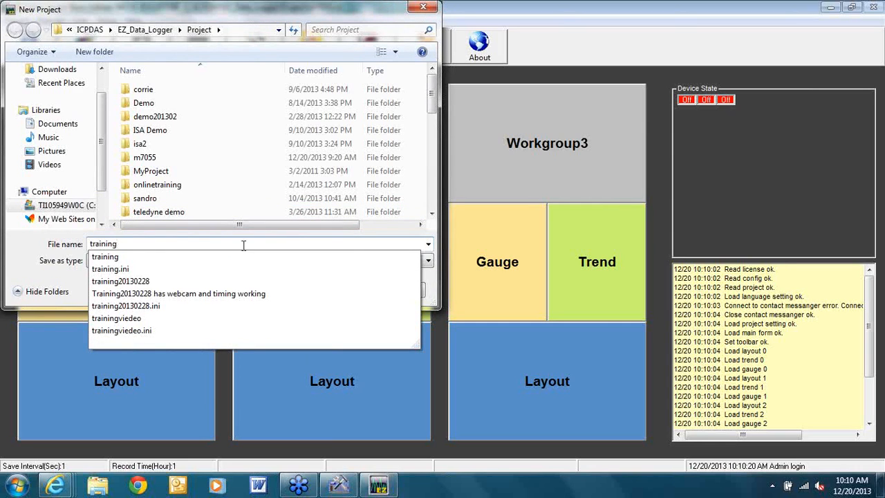
{"action": "type", "text": "201320"}
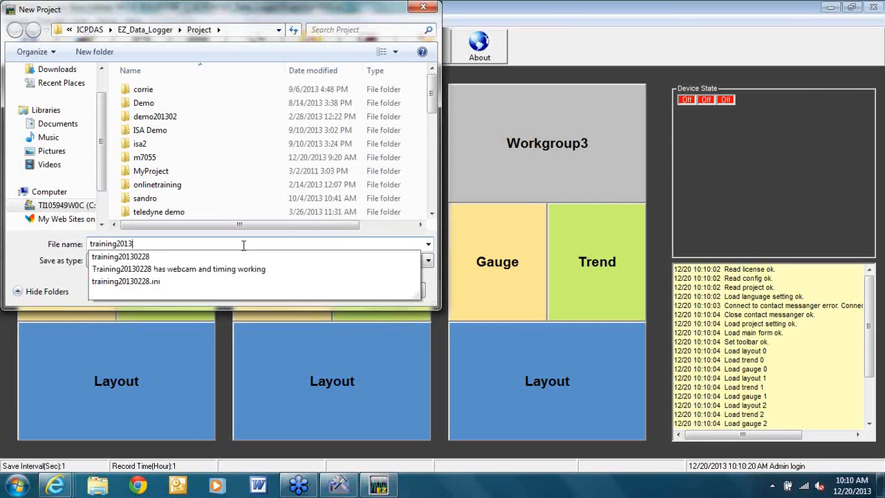
{"action": "key", "text": "BackSpace"}
{"action": "key", "text": "BackSpace"}
{"action": "type", "text": "1220"}
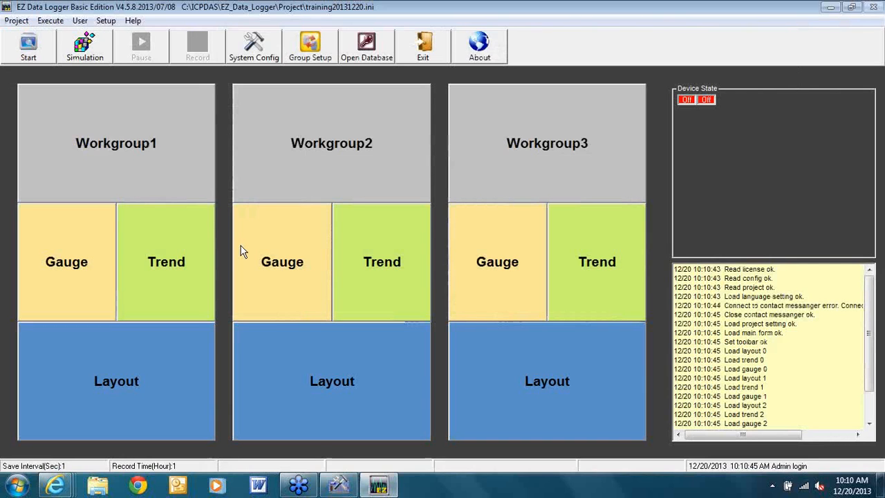
Install a Modbus TCP driver for host 20.127.198.230 on port 502 via Group Setup
{"action": "left_click", "coordinate": [307, 48]}
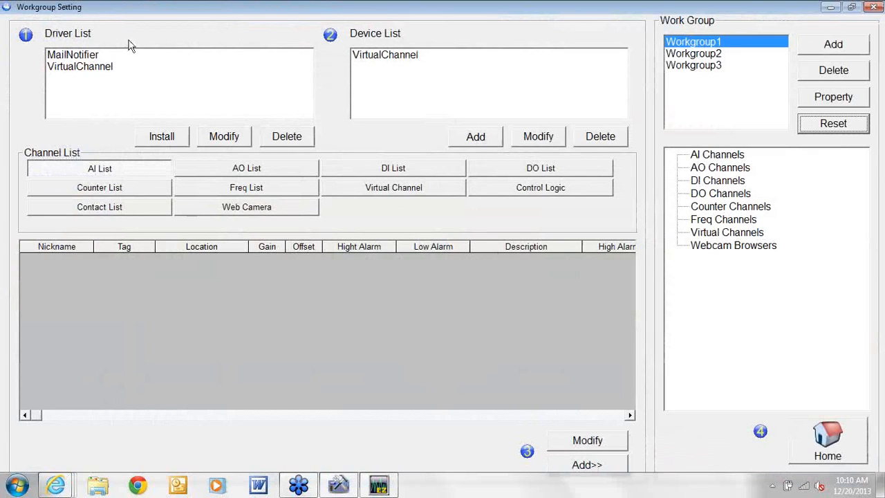
{"action": "left_click", "coordinate": [166, 138]}
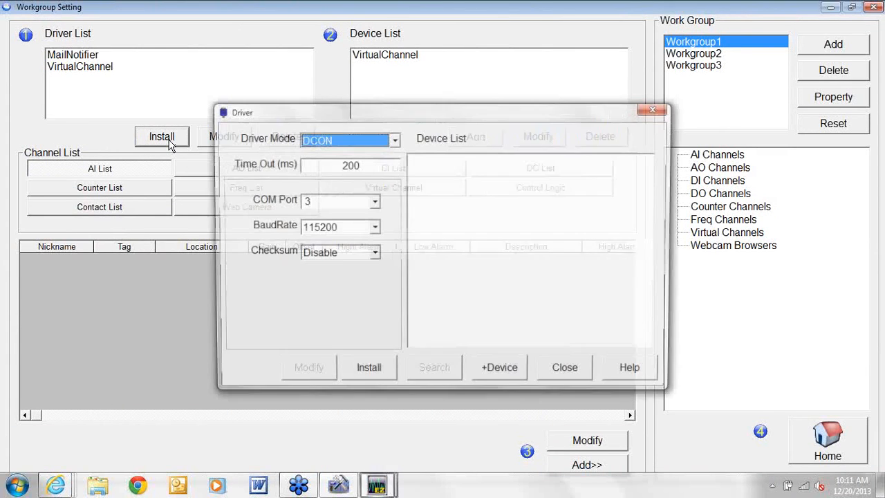
{"action": "left_click", "coordinate": [395, 140]}
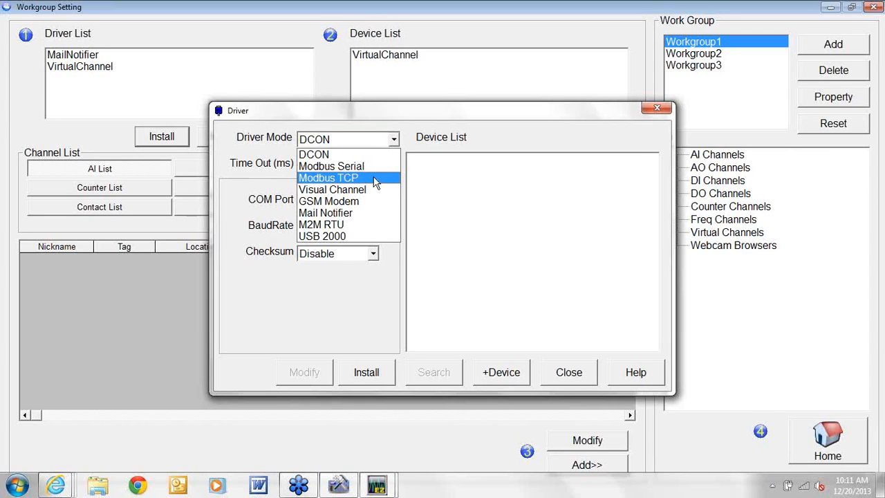
{"action": "left_click", "coordinate": [376, 179]}
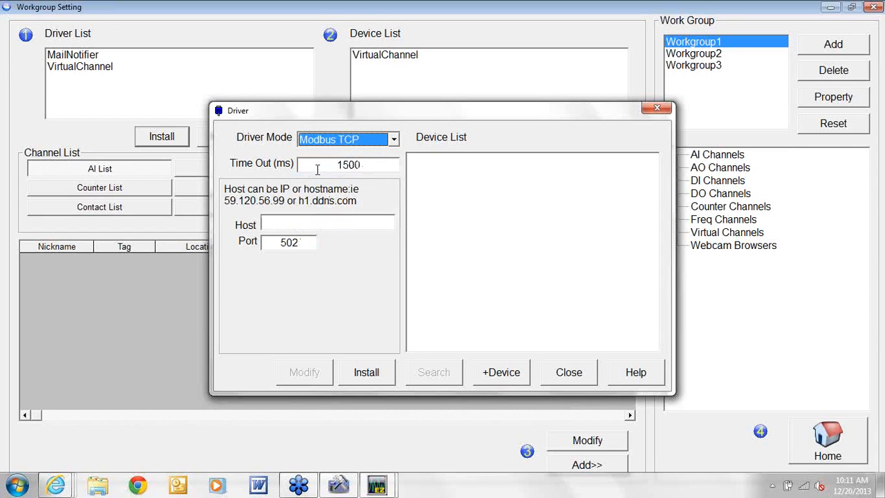
{"action": "left_click", "coordinate": [302, 224]}
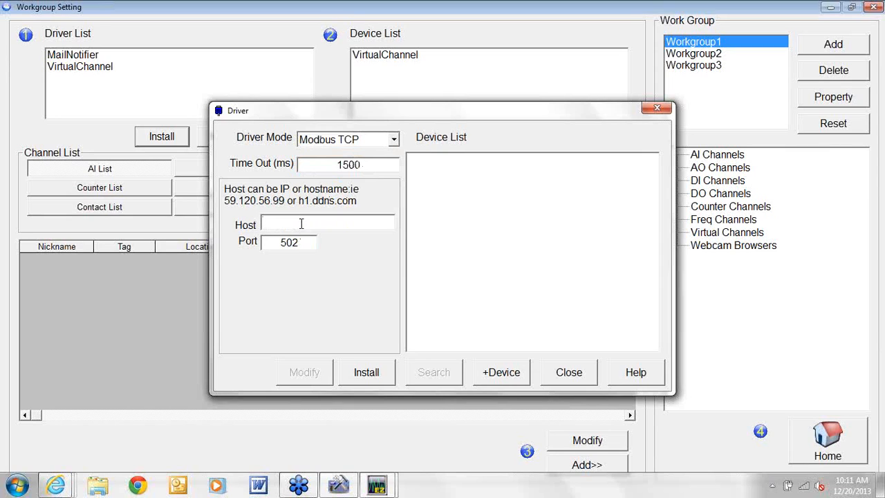
{"action": "type", "text": "20.127.198.230"}
{"action": "left_click", "coordinate": [369, 372]}
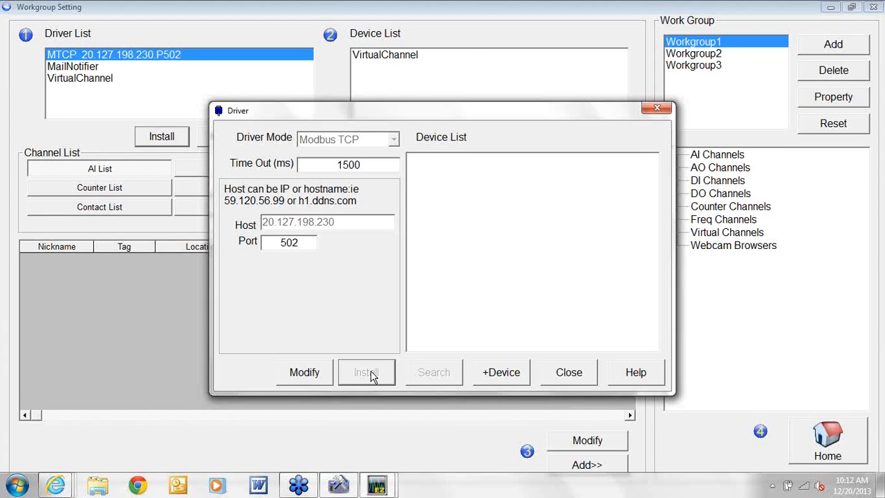
{"action": "left_click", "coordinate": [510, 378]}
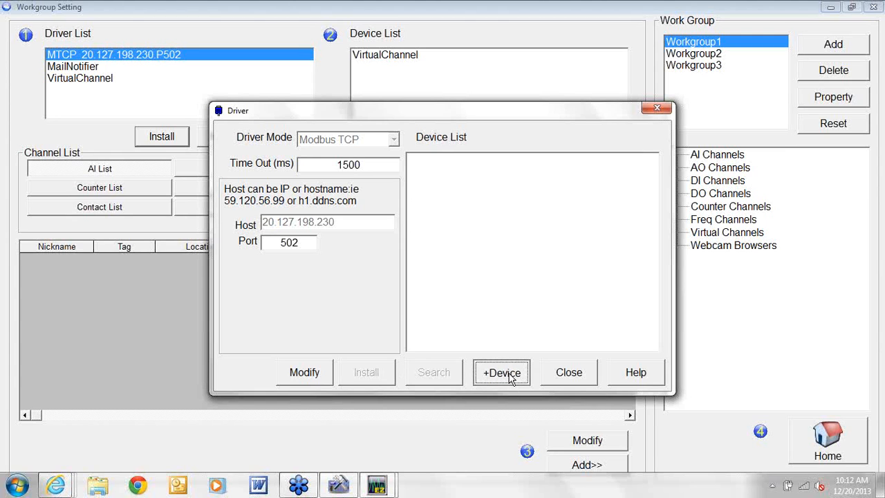
Choose PET-7026 as the module in the new Modbus TCP device's settings
{"action": "left_click", "coordinate": [511, 379]}
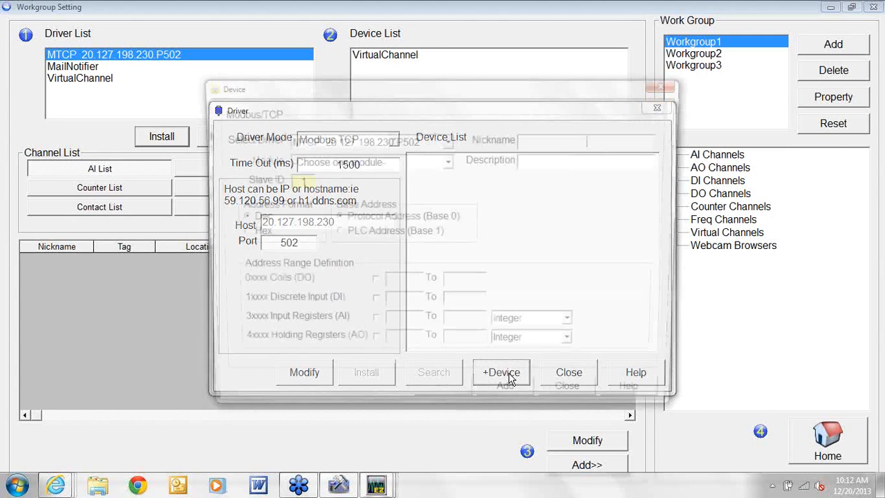
{"action": "left_click", "coordinate": [448, 161]}
{"action": "left_click_drag", "start_coordinate": [451, 187], "coordinate": [451, 213]}
{"action": "left_click", "coordinate": [353, 210]}
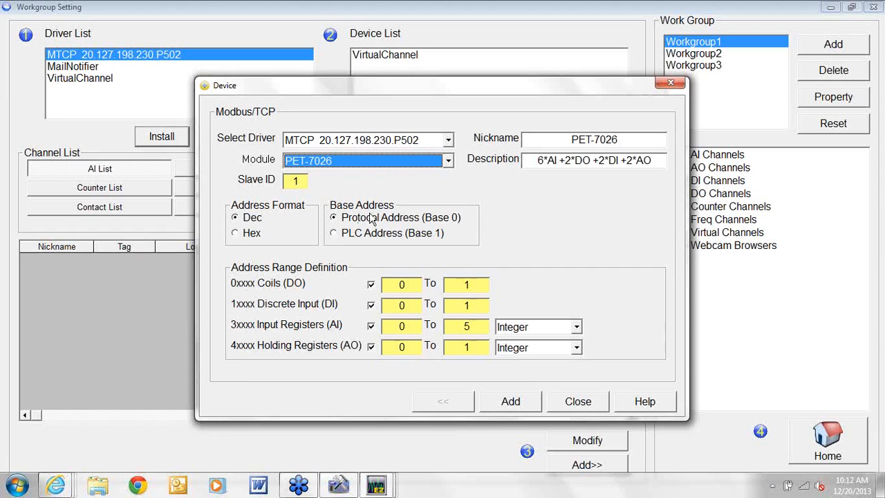
{"action": "left_click", "coordinate": [448, 161]}
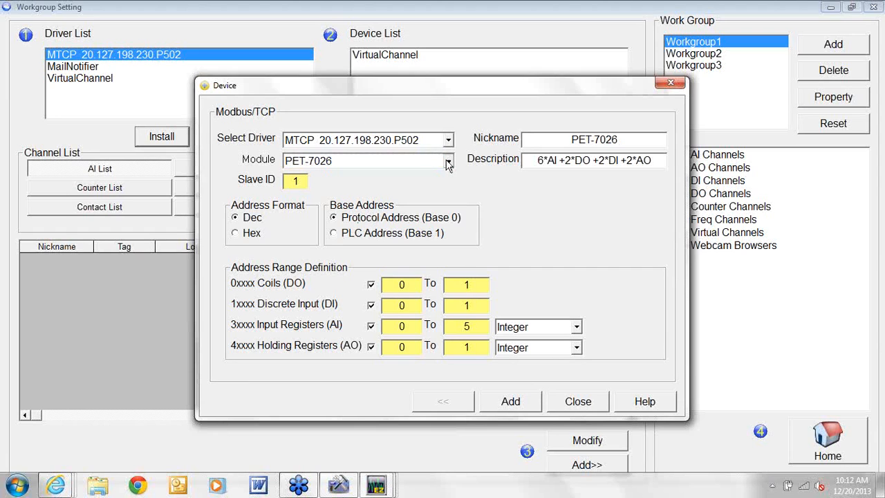
{"action": "left_click_drag", "start_coordinate": [449, 216], "coordinate": [450, 245]}
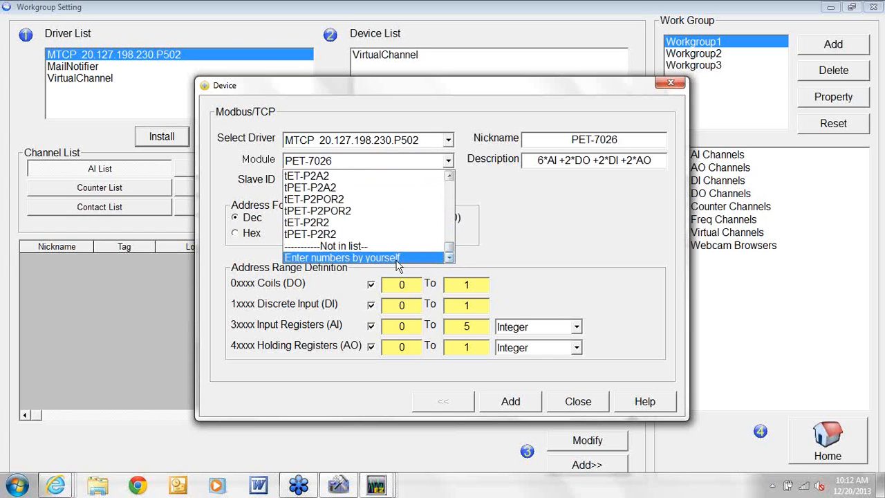
{"action": "scroll", "coordinate": [450, 204], "scroll_direction": "up", "scroll_amount": 1}
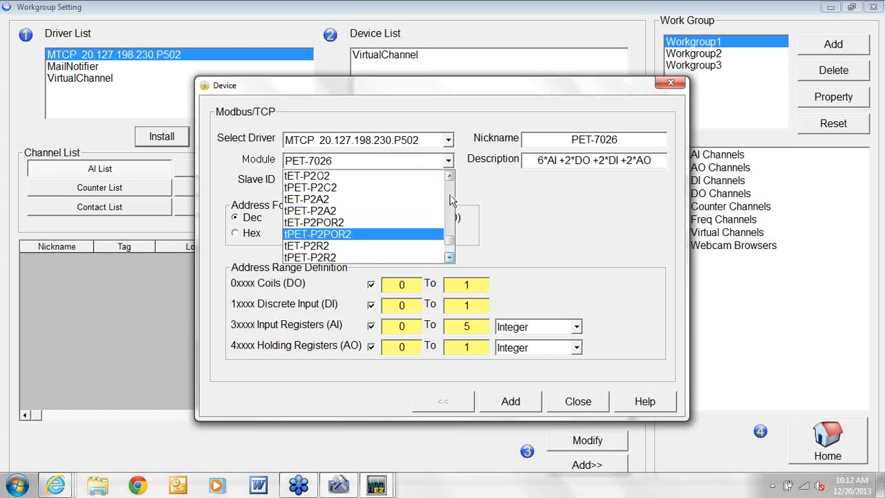
{"action": "scroll", "coordinate": [451, 199], "scroll_direction": "up", "scroll_amount": 10}
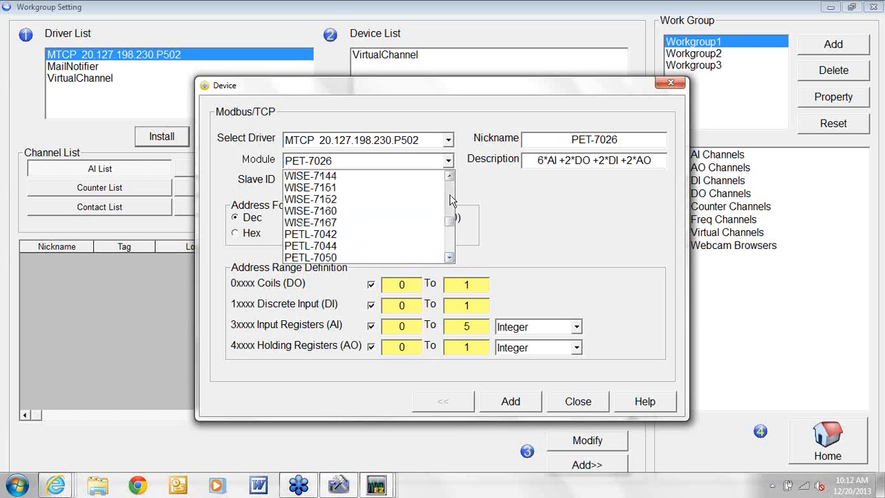
{"action": "scroll", "coordinate": [450, 200], "scroll_direction": "up", "scroll_amount": 2}
{"action": "scroll", "coordinate": [450, 200], "scroll_direction": "up", "scroll_amount": 4}
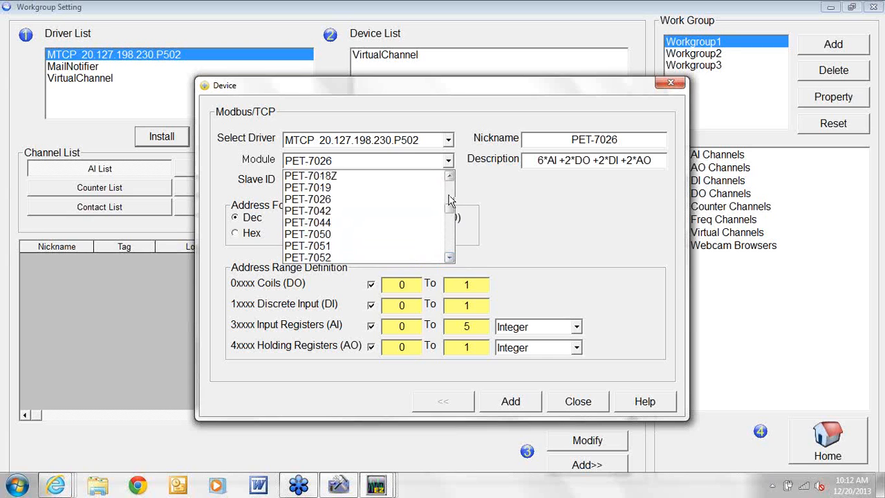
{"action": "left_click", "coordinate": [388, 200]}
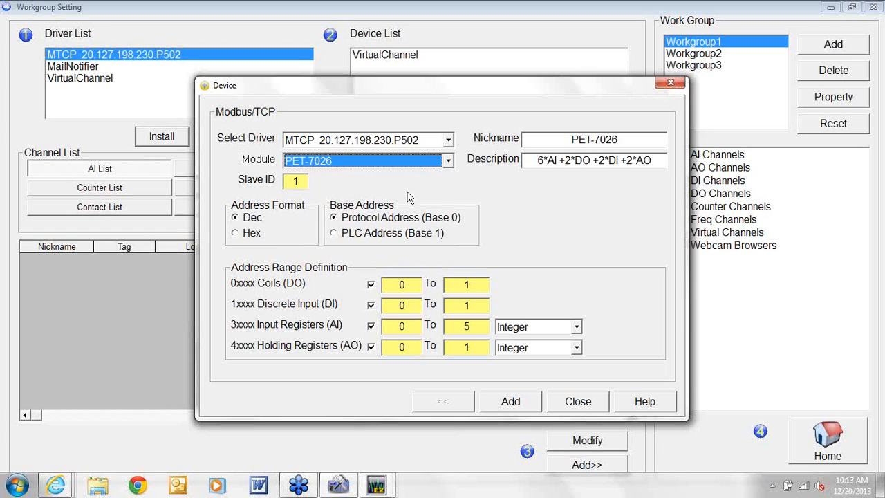
{"action": "left_click", "coordinate": [374, 350]}
Keep the holding registers range included and set its end value to 1
{"action": "left_click", "coordinate": [372, 347]}
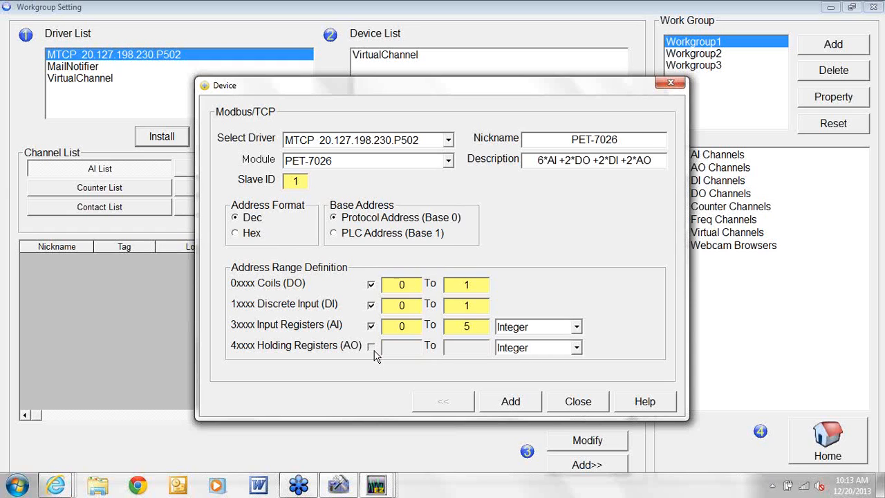
{"action": "left_click", "coordinate": [372, 347]}
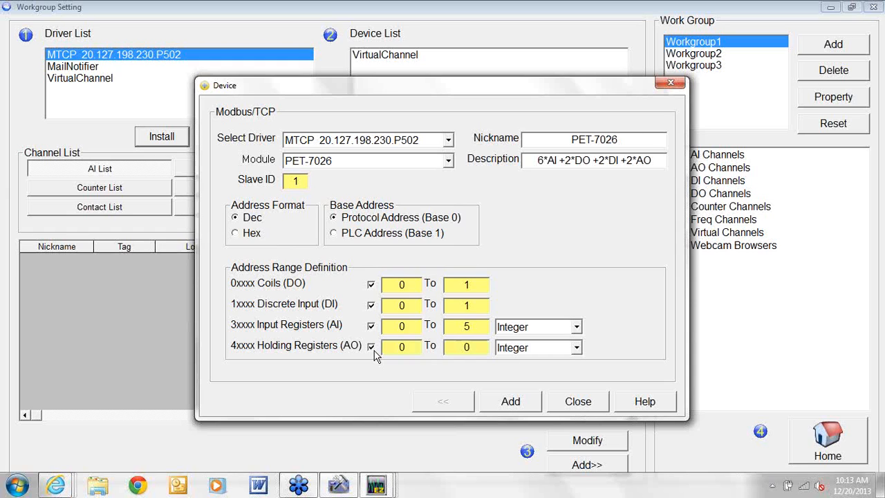
{"action": "double_click", "coordinate": [469, 349]}
{"action": "type", "text": "1"}
Keep Integer for the input registers and add PET-7026 with its six channels
{"action": "left_click", "coordinate": [577, 328]}
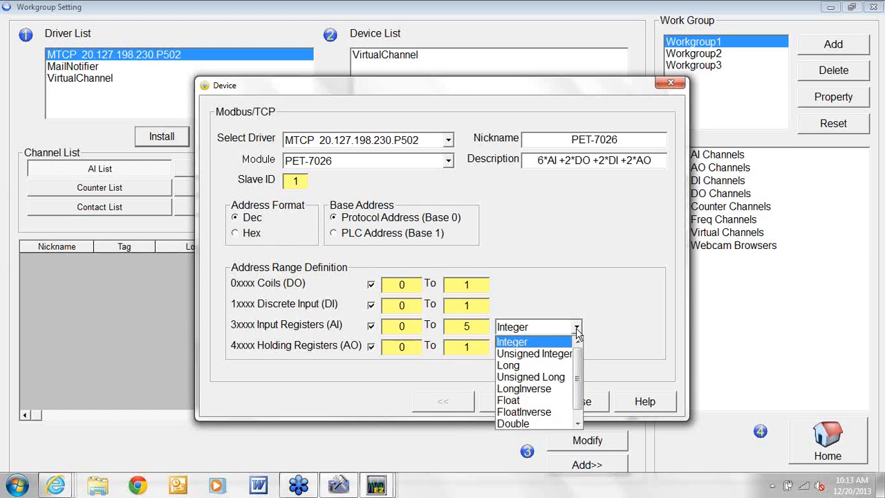
{"action": "mouse_move", "coordinate": [579, 386]}
{"action": "left_mouse_down"}
{"action": "mouse_move", "coordinate": [581, 400]}
{"action": "mouse_move", "coordinate": [578, 374]}
{"action": "left_mouse_up"}
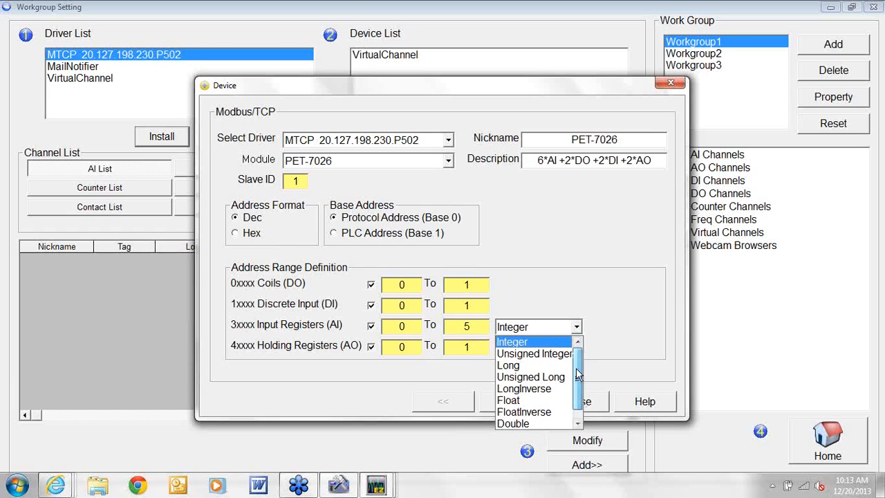
{"action": "left_click", "coordinate": [606, 335]}
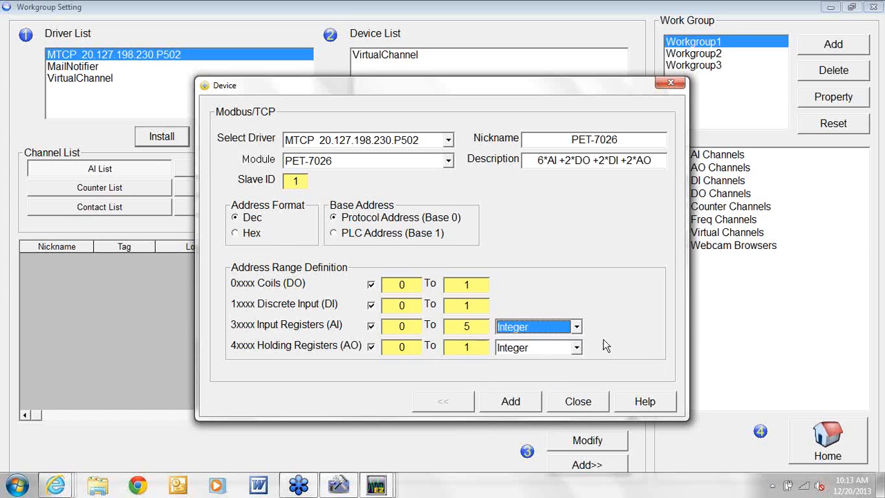
{"action": "left_click", "coordinate": [503, 401]}
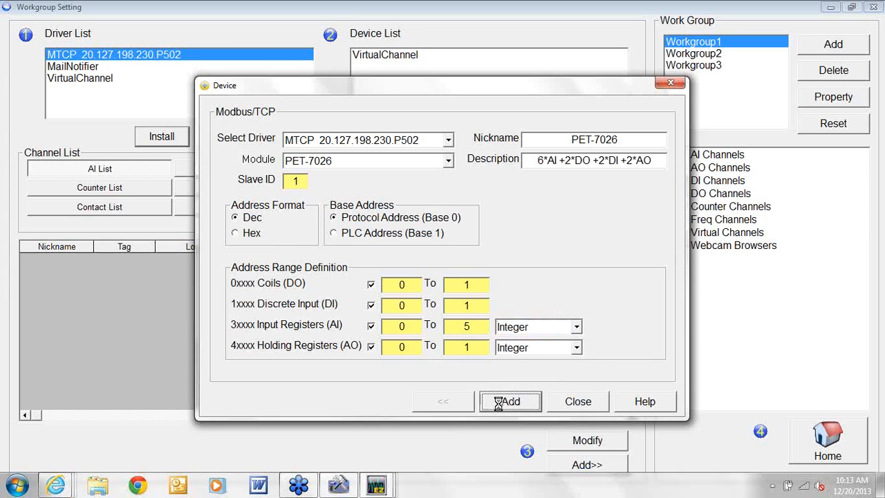
{"action": "left_click", "coordinate": [586, 407]}
Preview channel PET-7026_30001 as an Angular Gauge, then apply it with TextBox style
{"action": "left_click", "coordinate": [575, 377]}
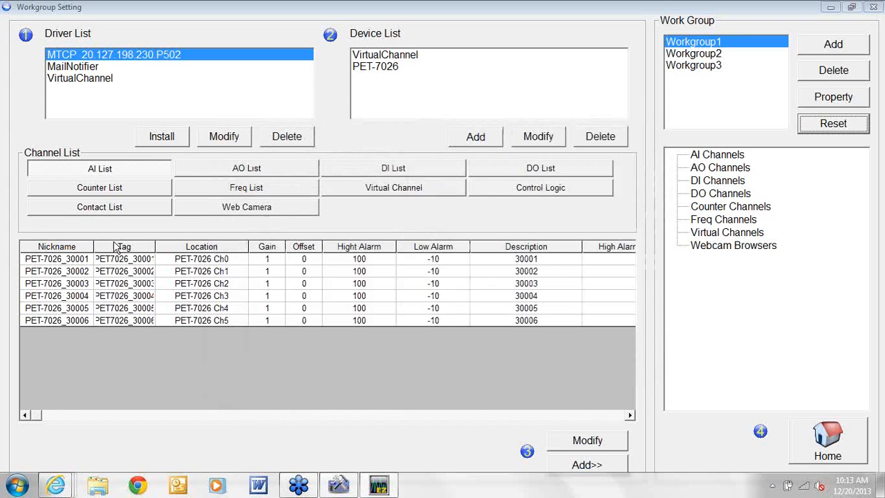
{"action": "double_click", "coordinate": [62, 263]}
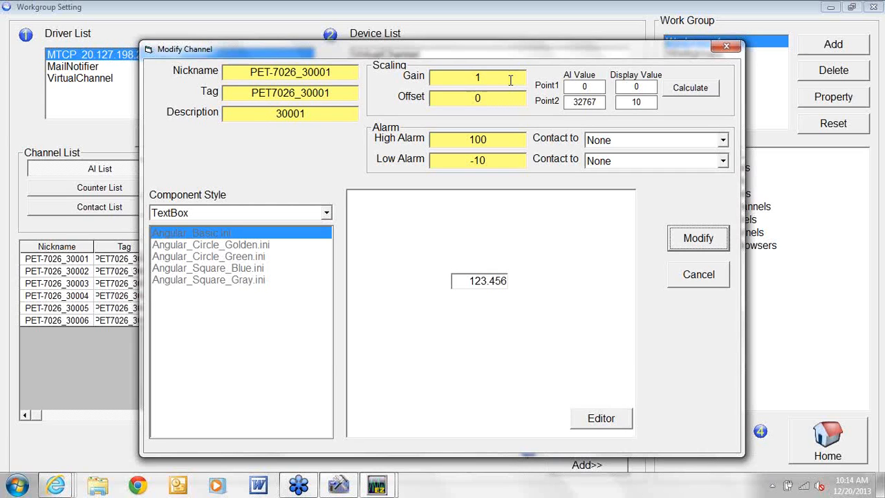
{"action": "left_click", "coordinate": [331, 218]}
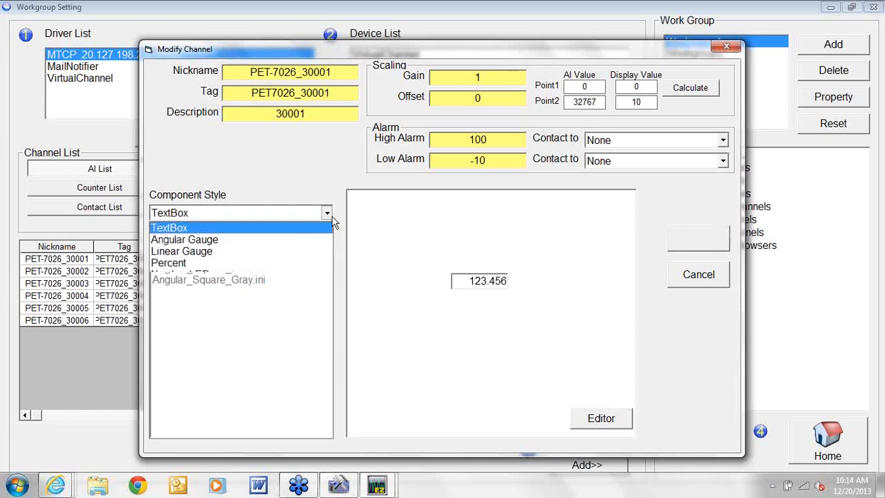
{"action": "left_click", "coordinate": [271, 240]}
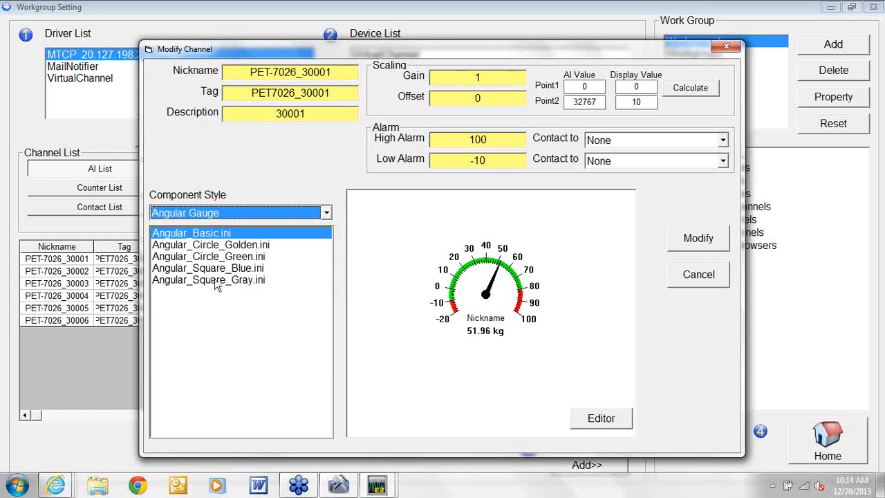
{"action": "left_click", "coordinate": [327, 213]}
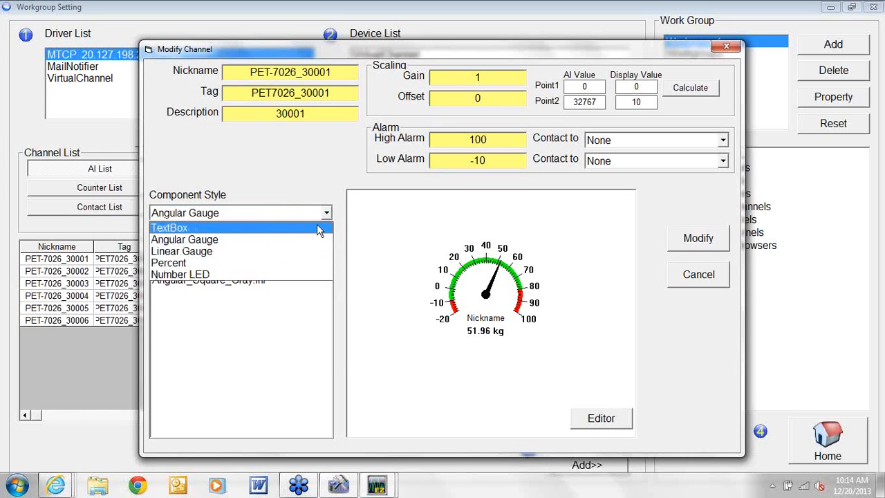
{"action": "left_click", "coordinate": [305, 228]}
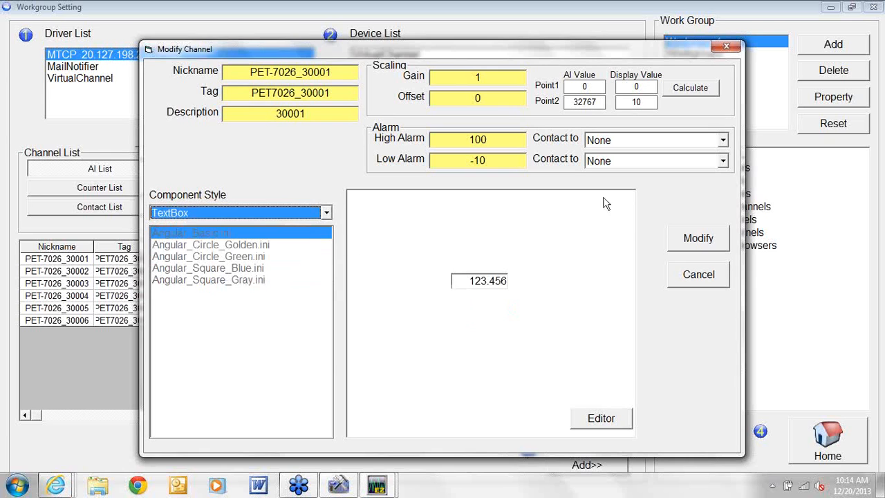
{"action": "left_click", "coordinate": [675, 239]}
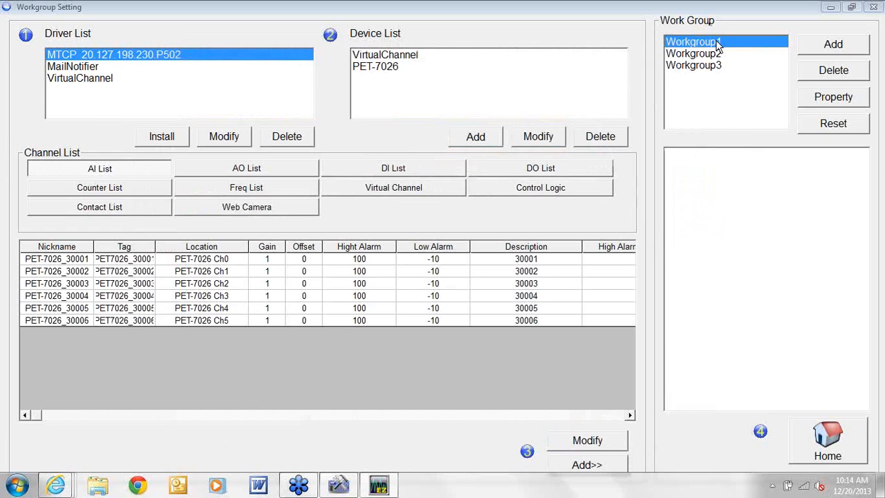
{"action": "left_click", "coordinate": [716, 55]}
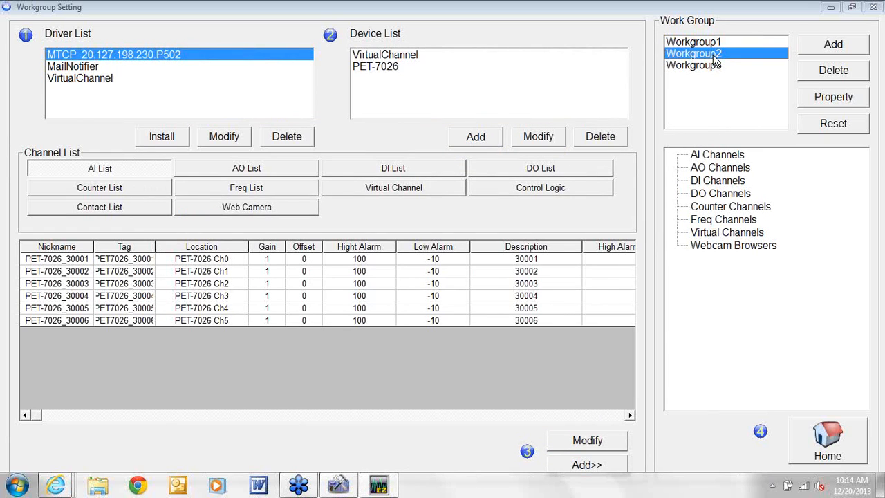
{"action": "left_click", "coordinate": [716, 66]}
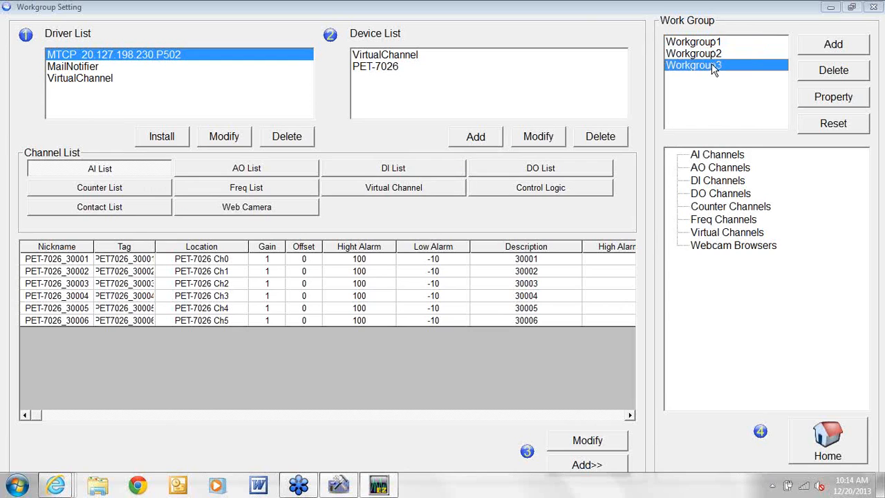
Delete Workgroup3 and Workgroup2, then view PET-7026's AO, DI and DO channel lists
{"action": "left_click", "coordinate": [834, 70]}
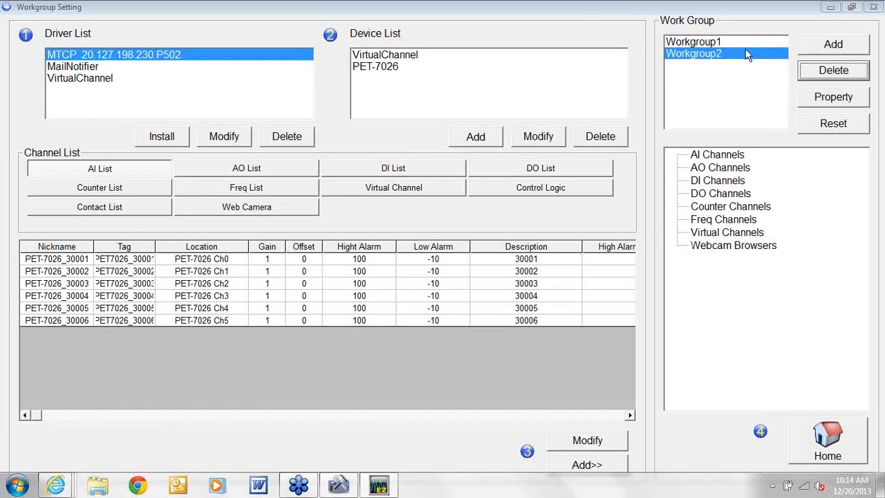
{"action": "left_click", "coordinate": [837, 72]}
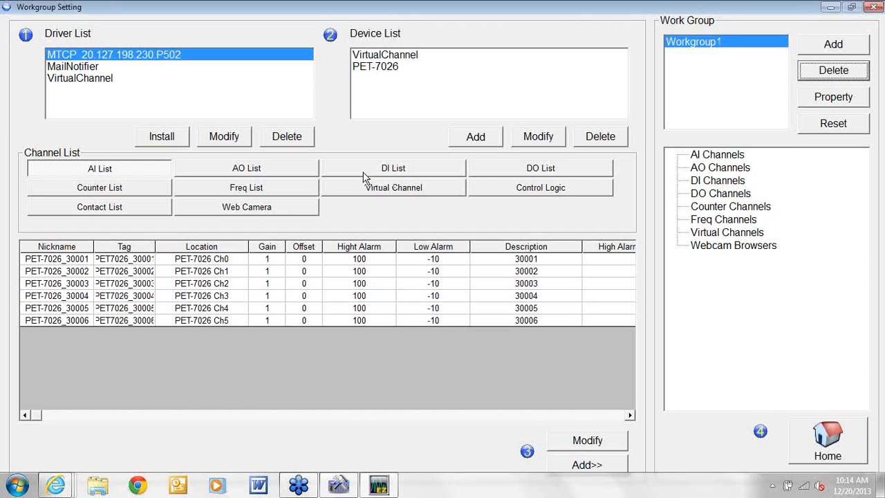
{"action": "left_click", "coordinate": [233, 172]}
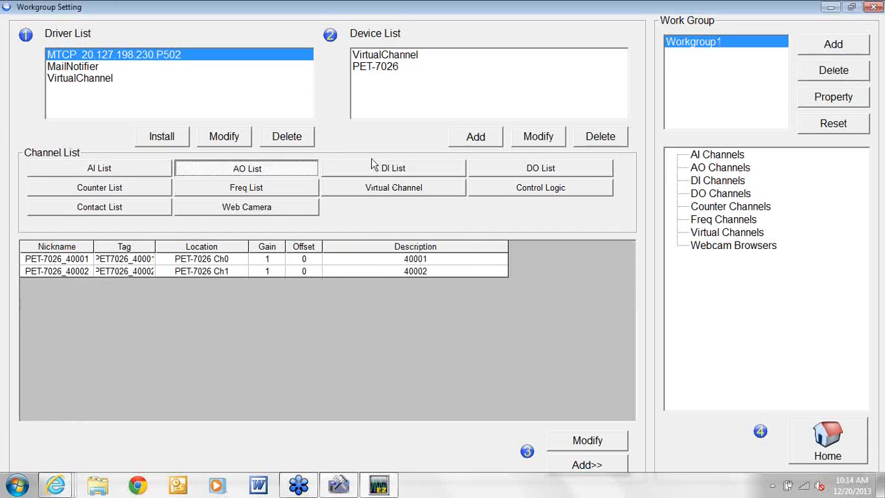
{"action": "left_click", "coordinate": [408, 171]}
{"action": "left_click", "coordinate": [505, 173]}
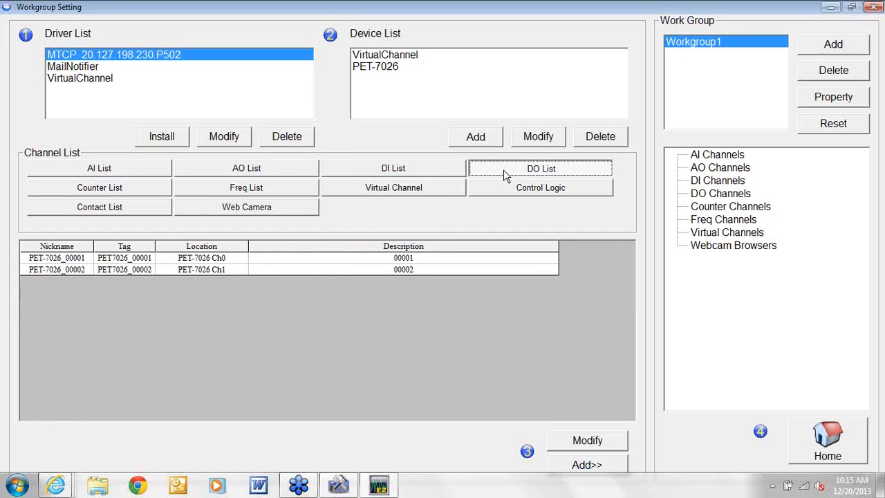
Add both PET-7026 DO channels to Workgroup1
{"action": "left_click", "coordinate": [283, 271]}
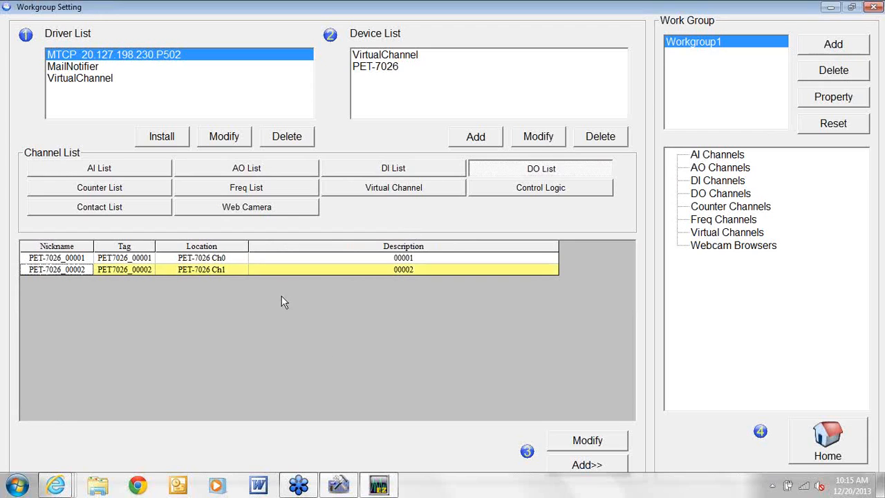
{"action": "left_click_drag", "start_coordinate": [275, 274], "coordinate": [255, 259]}
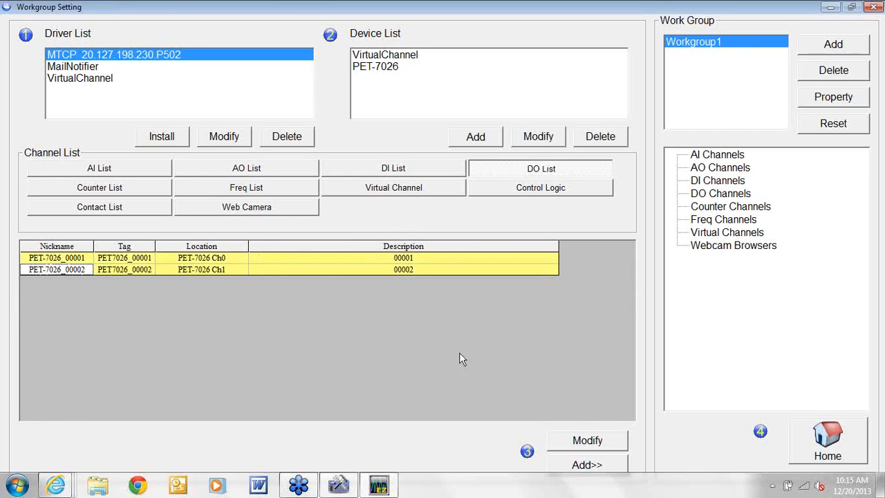
{"action": "left_click", "coordinate": [586, 467]}
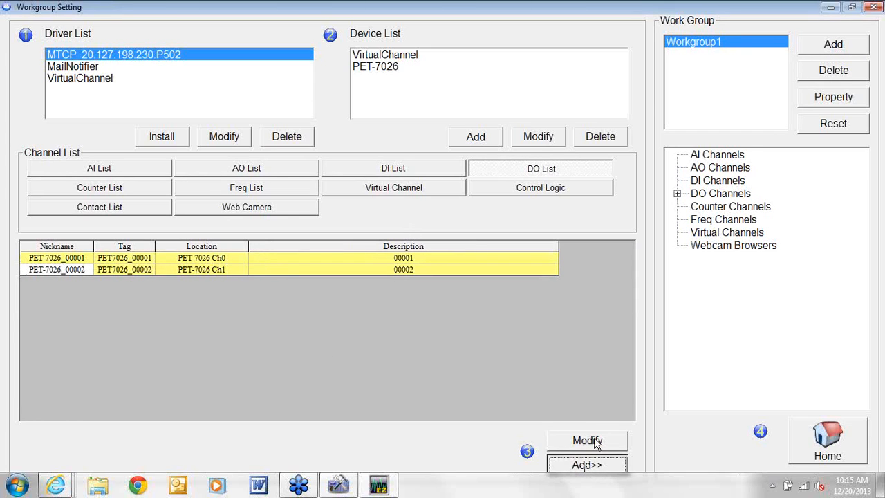
Delete PET-7026_00002 from Workgroup1's DO channels, leaving only PET-7026_00001
{"action": "left_click", "coordinate": [678, 194]}
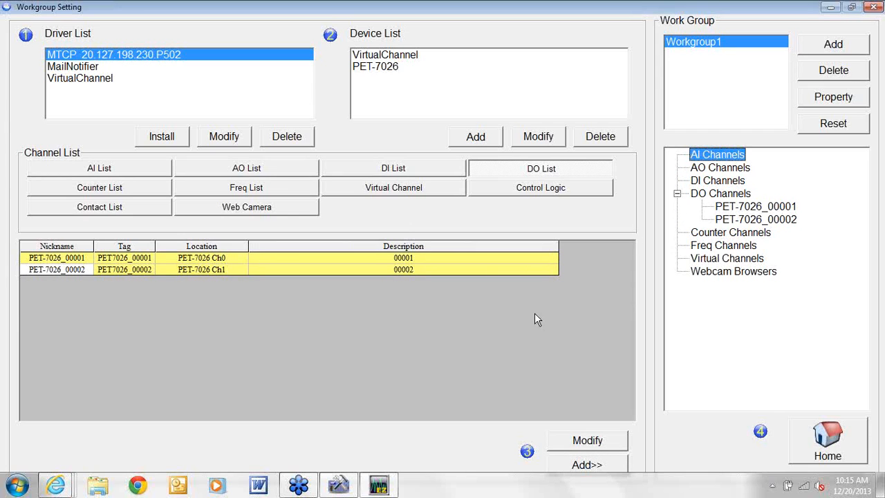
{"action": "left_click", "coordinate": [729, 223]}
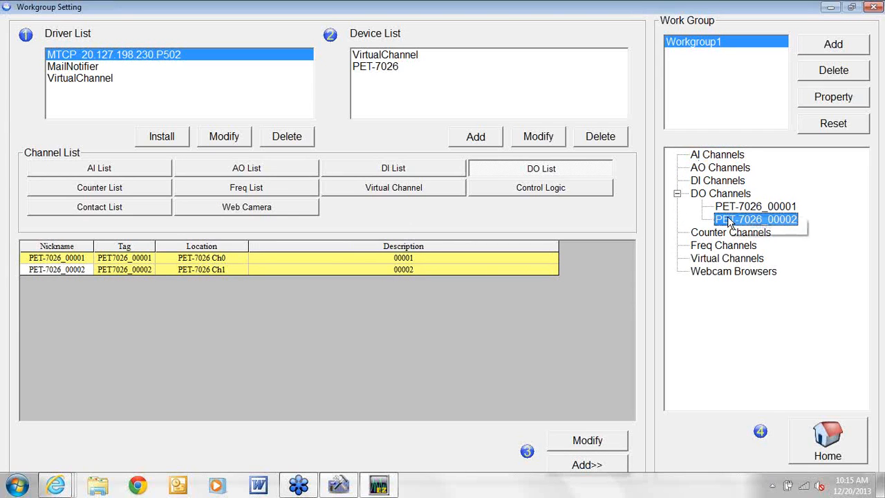
{"action": "right_click", "coordinate": [730, 223]}
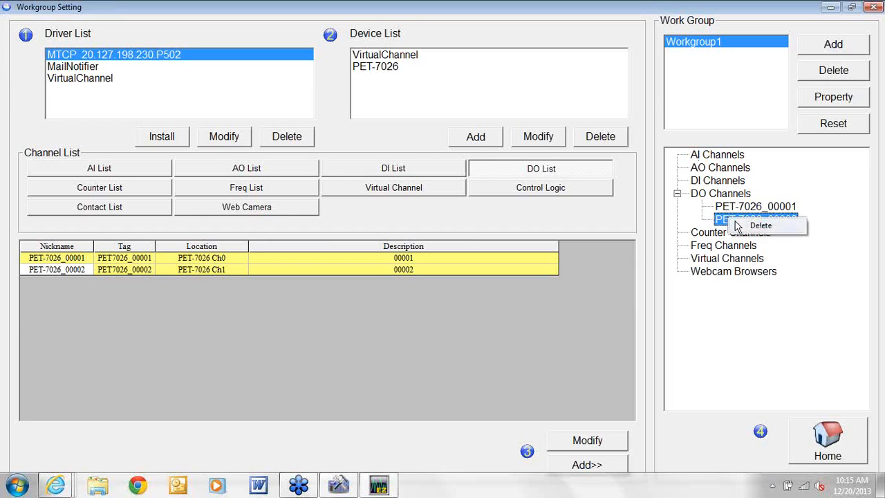
{"action": "left_click", "coordinate": [747, 228]}
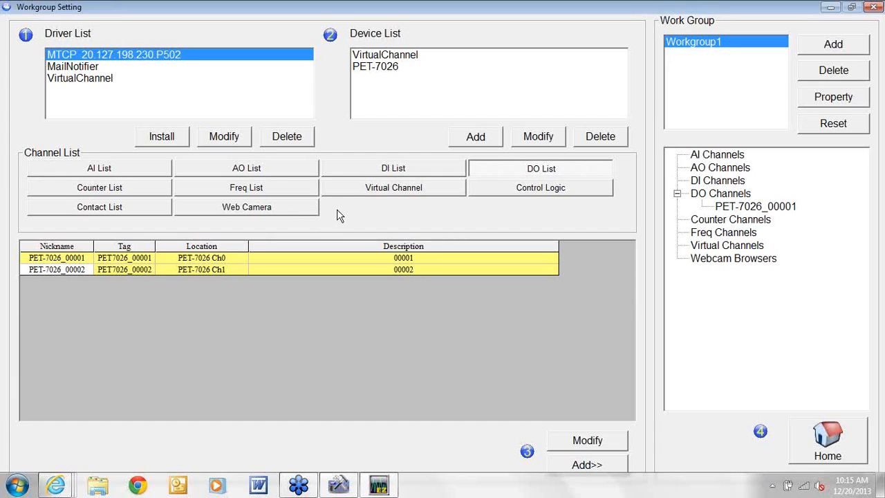
{"action": "left_click", "coordinate": [370, 194]}
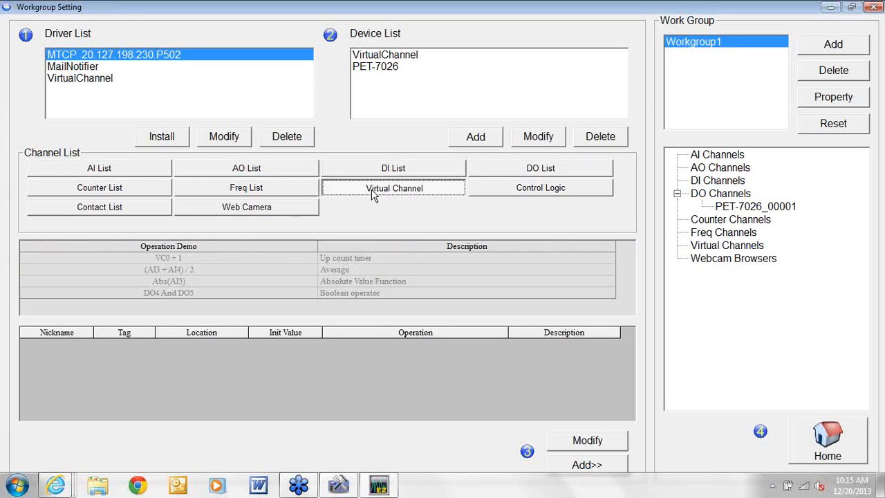
View the Control Logic example scripts, toggling the script on and back off
{"action": "left_click", "coordinate": [571, 197]}
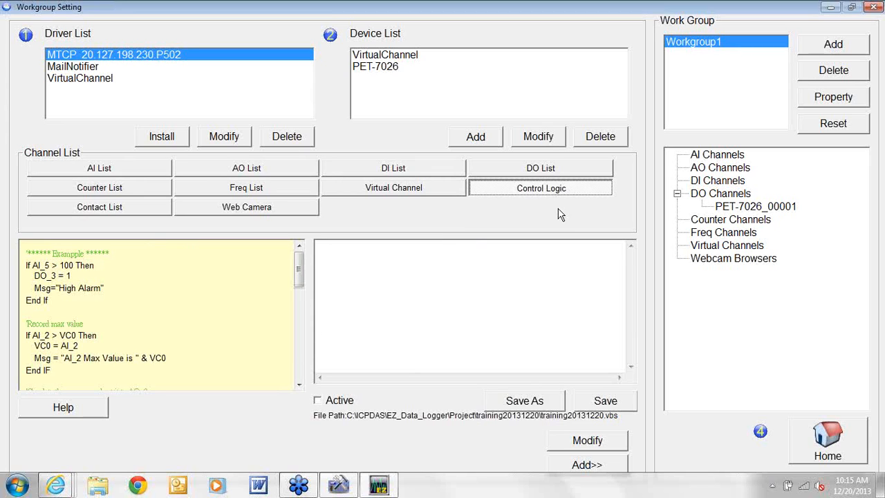
{"action": "left_click", "coordinate": [318, 402]}
{"action": "left_click", "coordinate": [317, 402]}
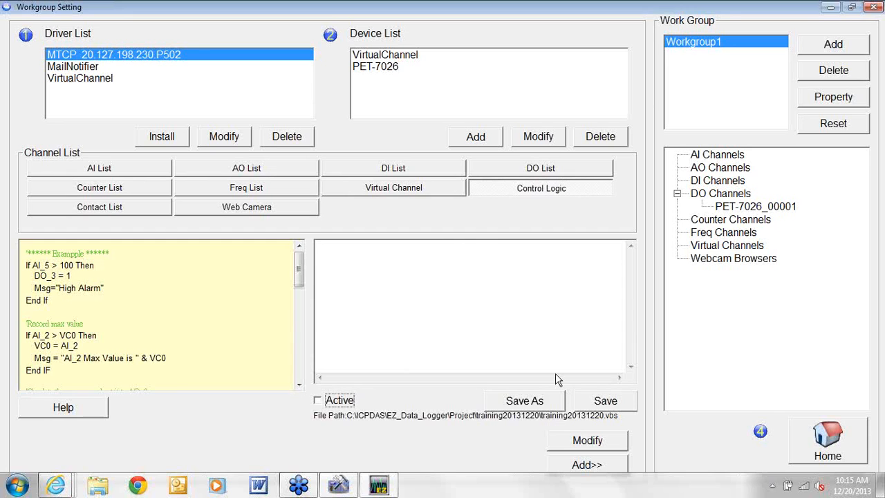
{"action": "left_click", "coordinate": [116, 172]}
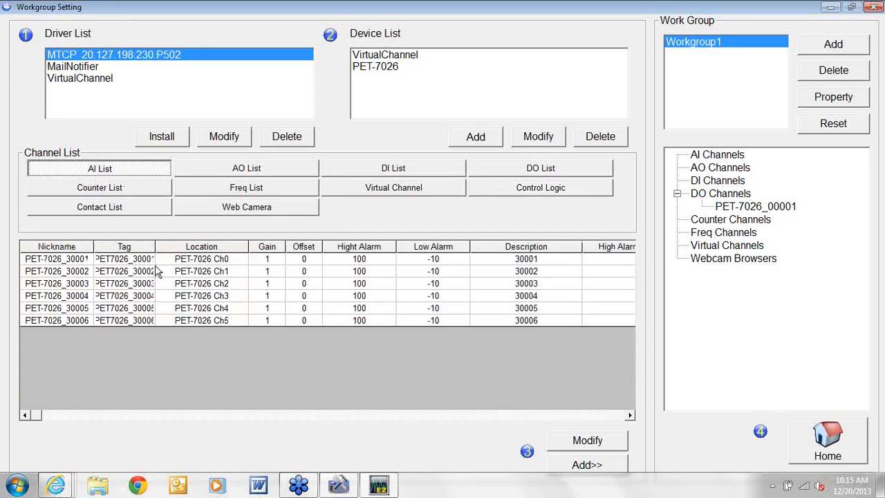
Add all six PET-7026 AI channels to Workgroup1
{"action": "left_click", "coordinate": [174, 321]}
{"action": "left_click_drag", "start_coordinate": [173, 332], "coordinate": [154, 263]}
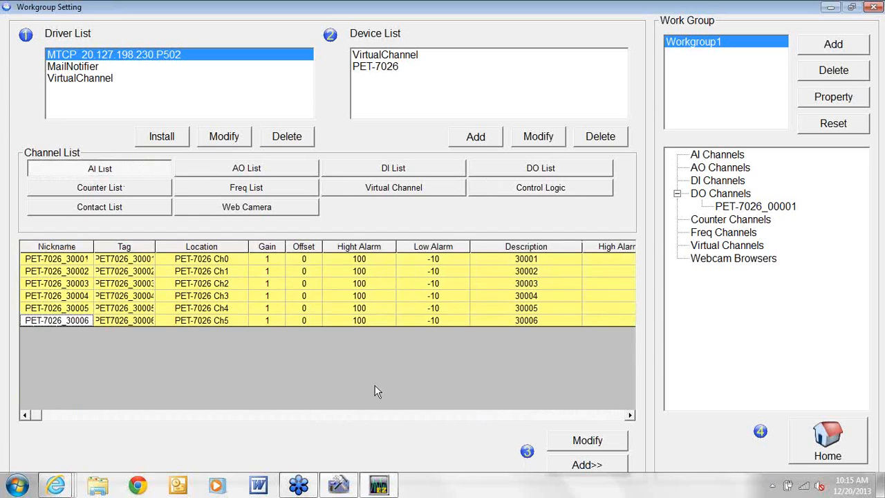
{"action": "left_click", "coordinate": [579, 465]}
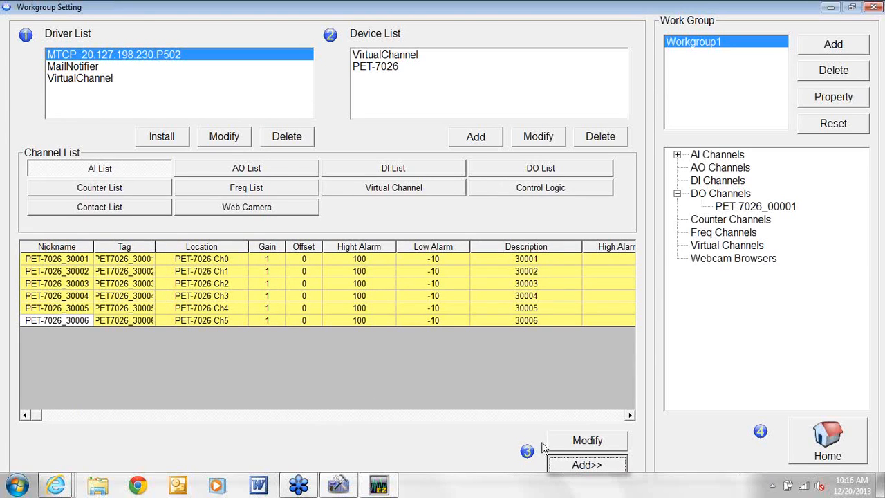
Add the PET-7026_40001 AO channel to Workgroup1 and return to the main window
{"action": "left_click", "coordinate": [278, 166]}
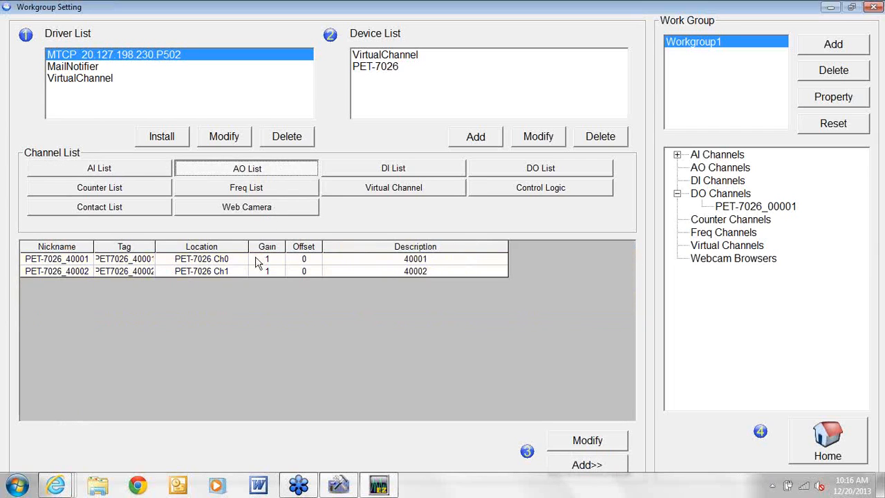
{"action": "left_click", "coordinate": [258, 260]}
{"action": "left_click", "coordinate": [591, 467]}
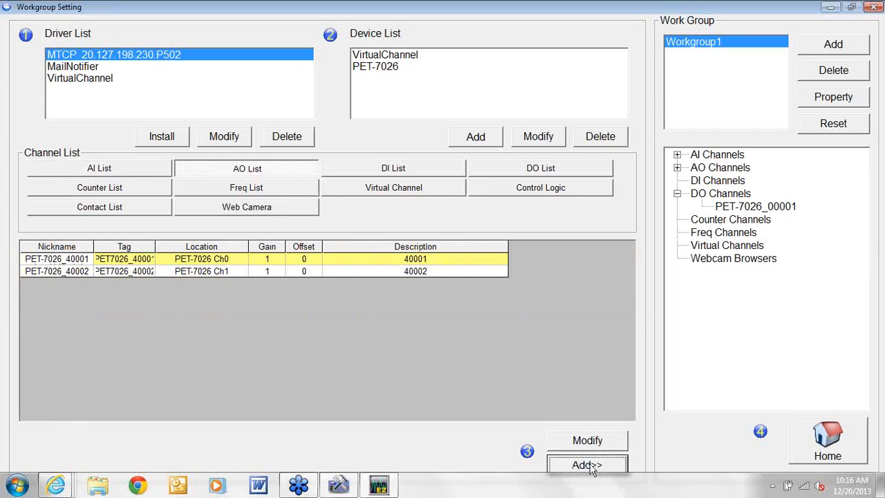
{"action": "left_click", "coordinate": [841, 437]}
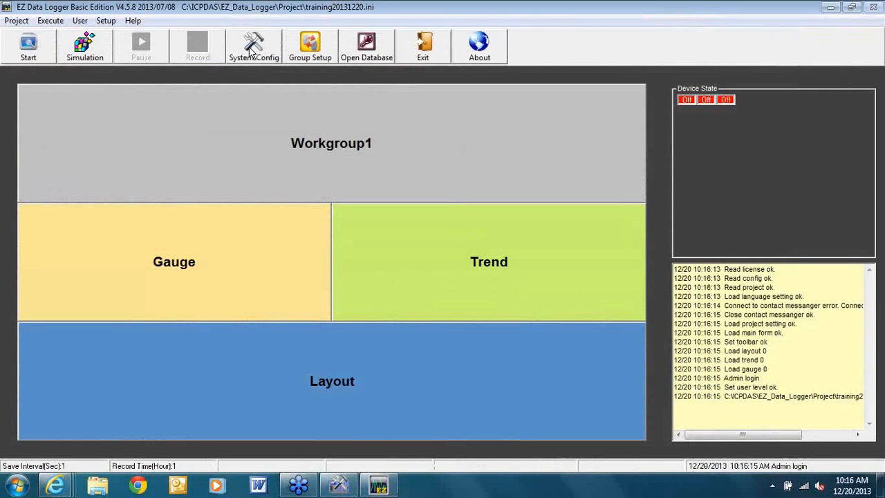
Save System Config with 1-second local database logging, close it, and start the project
{"action": "left_click", "coordinate": [253, 50]}
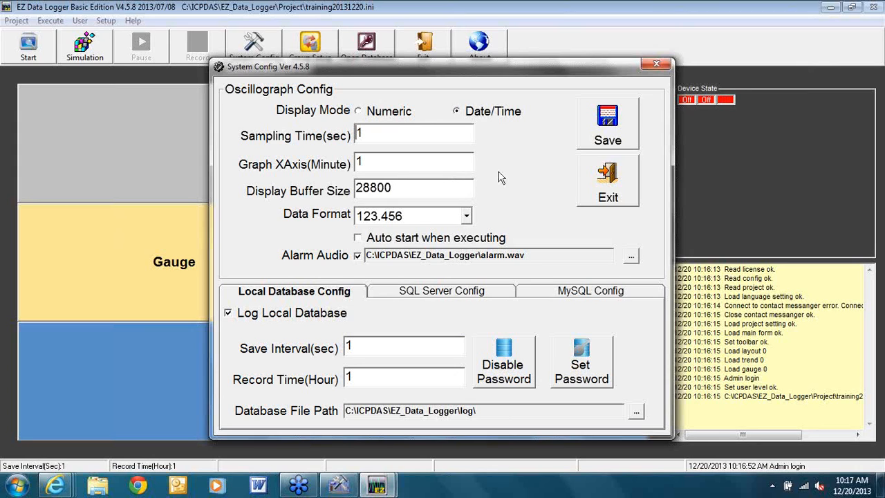
{"action": "left_click", "coordinate": [600, 135]}
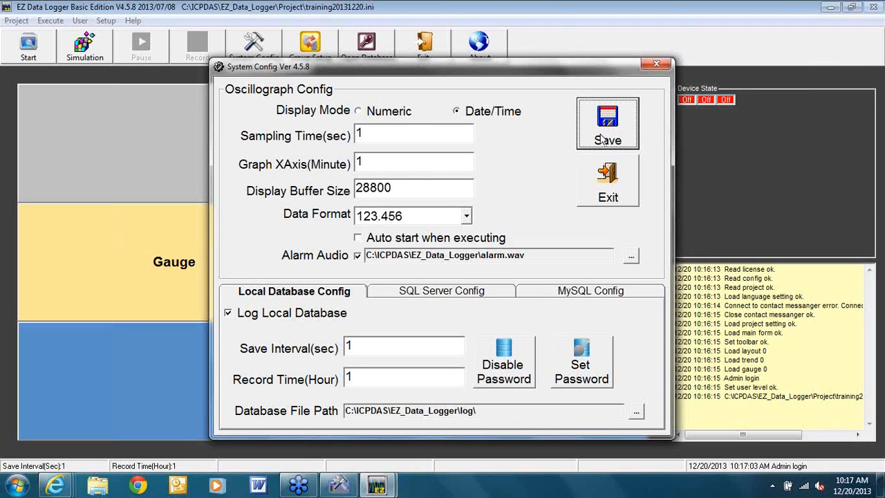
{"action": "left_click", "coordinate": [606, 189]}
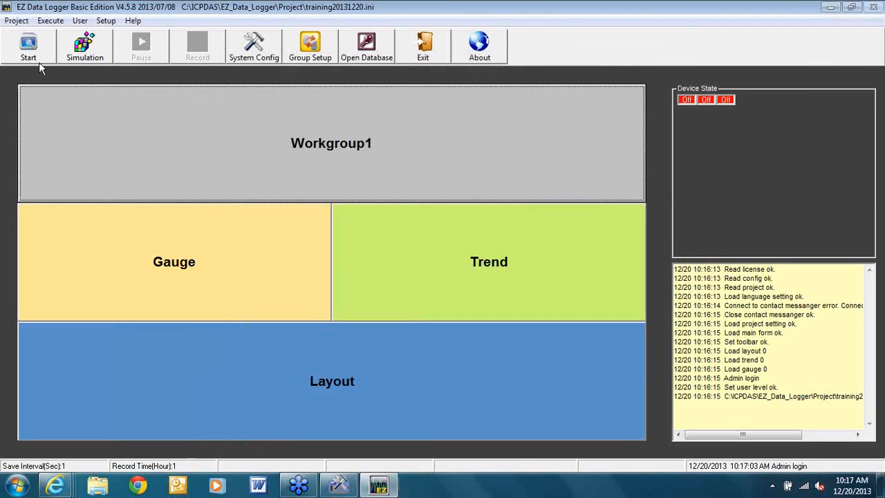
{"action": "left_click", "coordinate": [29, 54]}
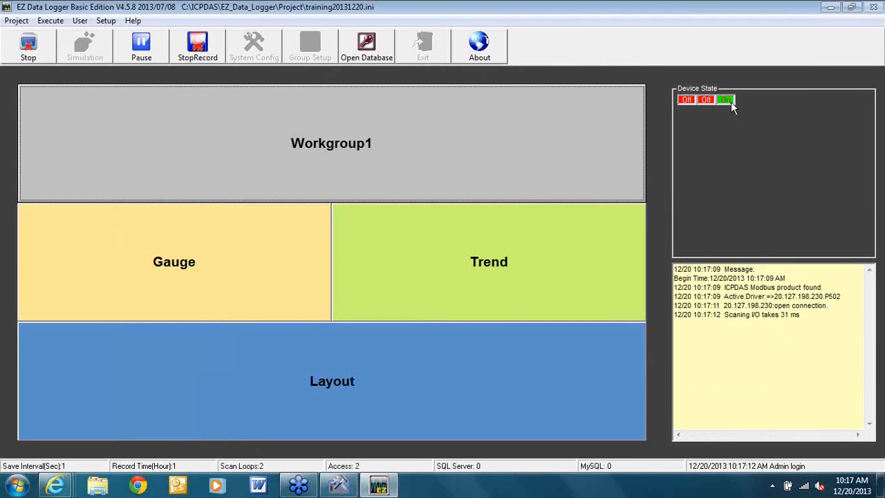
Open Workgroup1's Trend charts to plot the online PET-7026 channels over time
{"action": "mouse_move", "coordinate": [732, 104]}
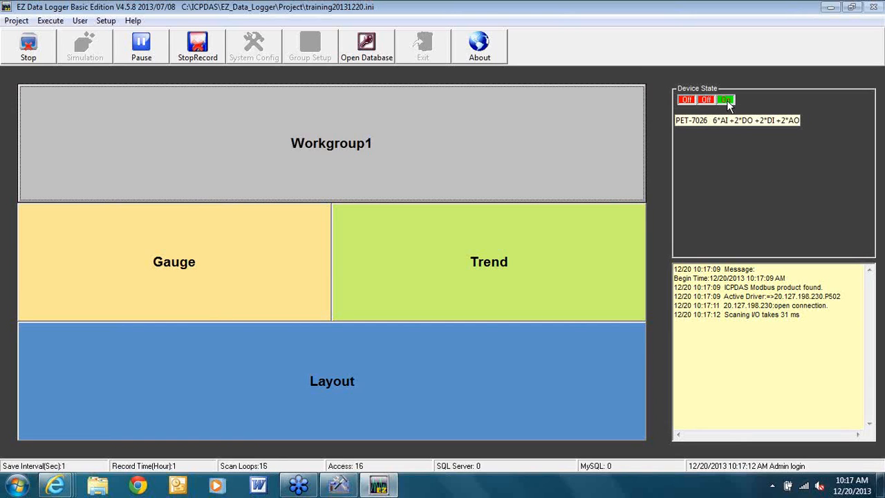
{"action": "left_click", "coordinate": [493, 263]}
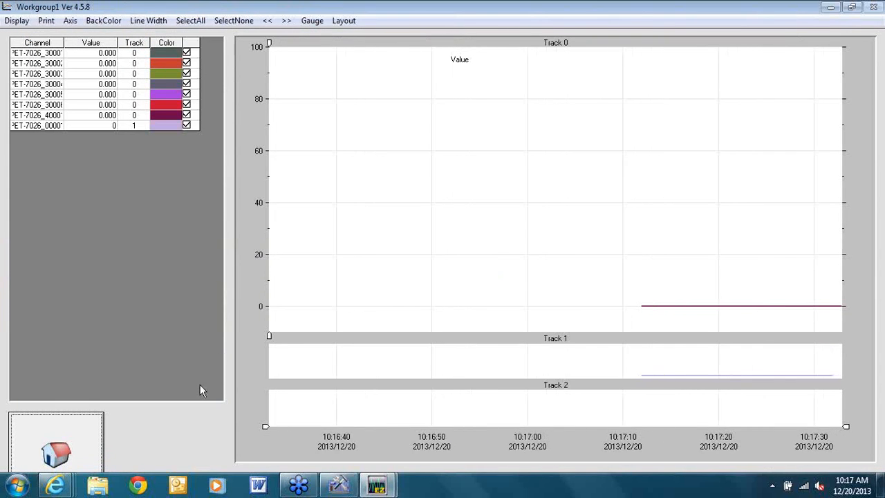
Return from the trend to the main window, stop the project with OK, and reopen the Workgroup1 layout
{"action": "left_click", "coordinate": [92, 446]}
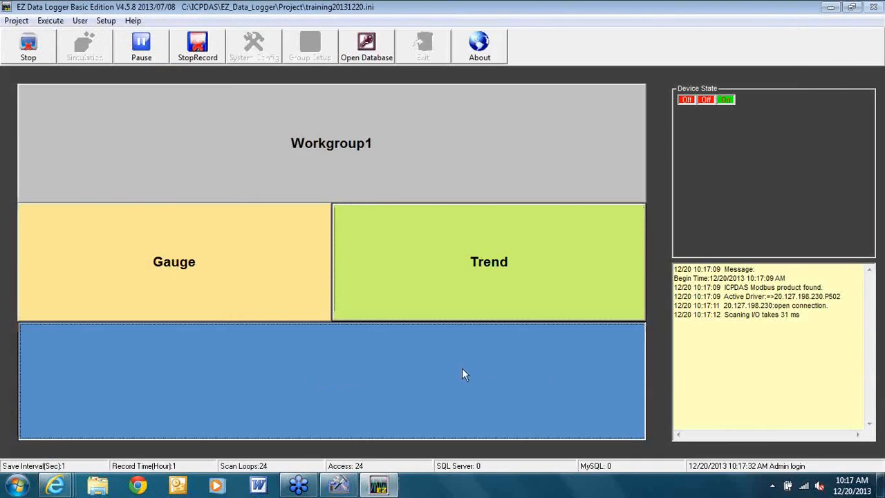
{"action": "left_click", "coordinate": [462, 368]}
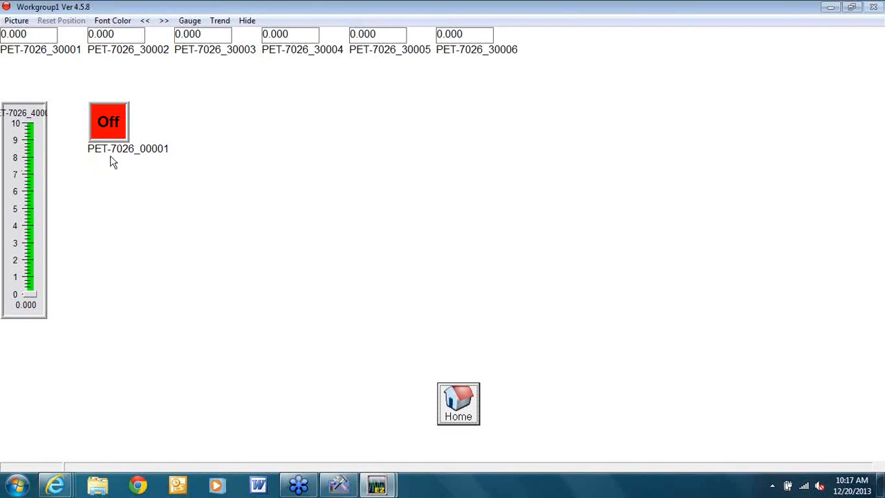
{"action": "left_click", "coordinate": [456, 411]}
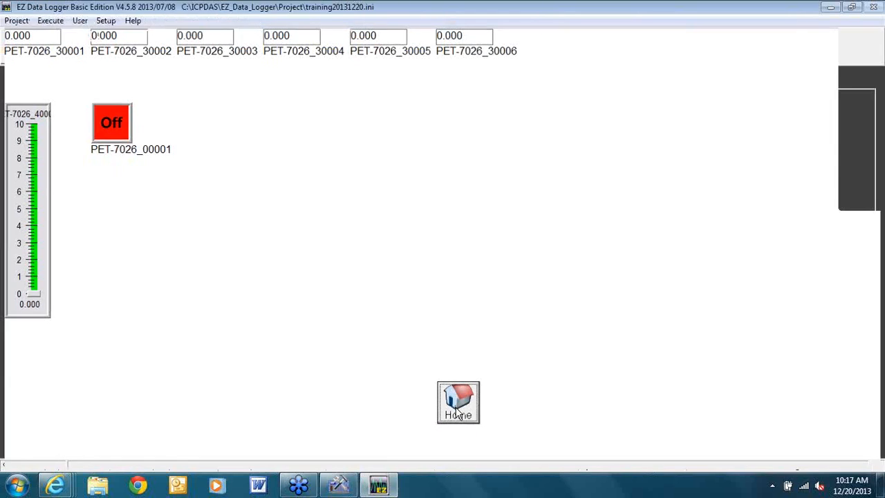
{"action": "left_click", "coordinate": [28, 47]}
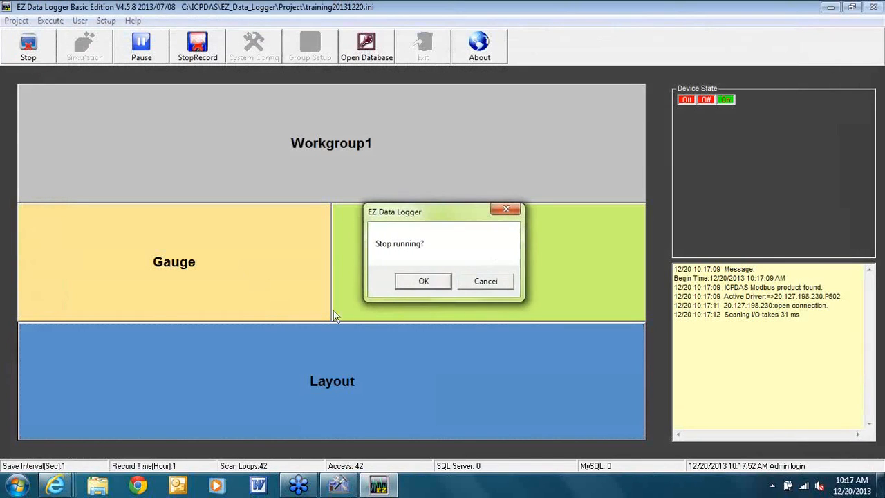
{"action": "left_click", "coordinate": [421, 282]}
{"action": "left_click", "coordinate": [351, 381]}
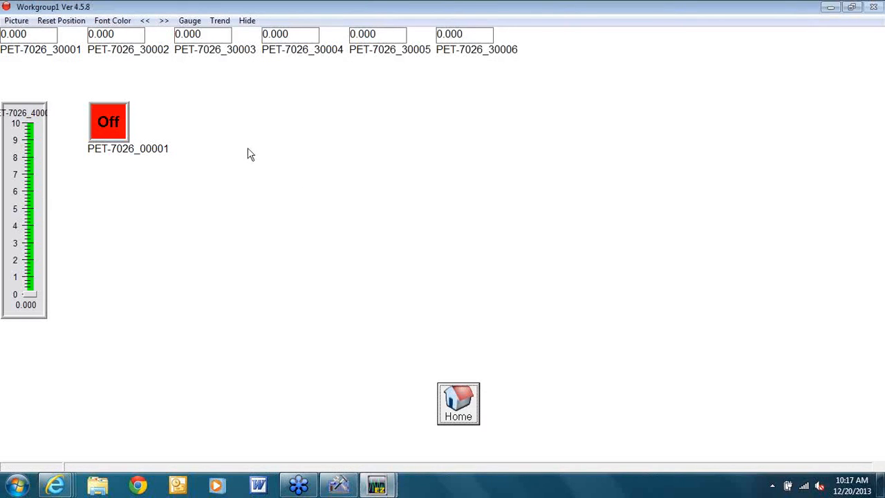
{"action": "left_click", "coordinate": [17, 20]}
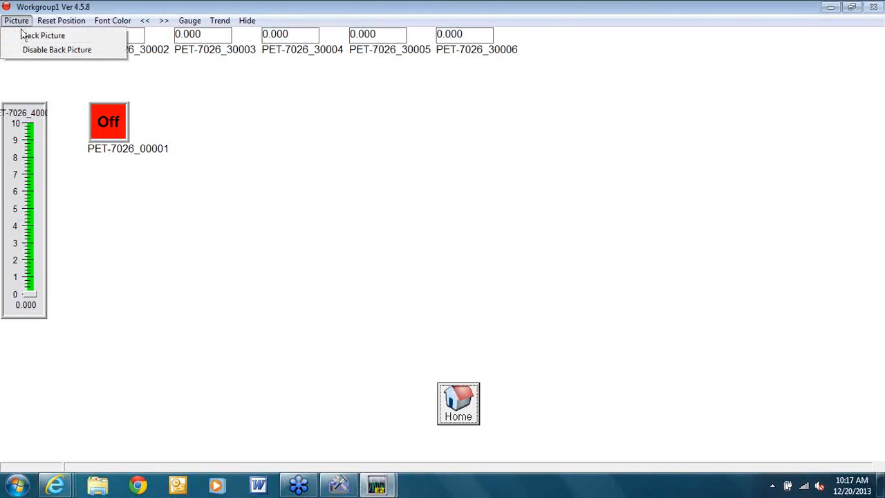
Use Desert.jpg from Libraries > Pictures > Sample Pictures as the Workgroup1 layout's back picture
{"action": "left_click", "coordinate": [32, 40]}
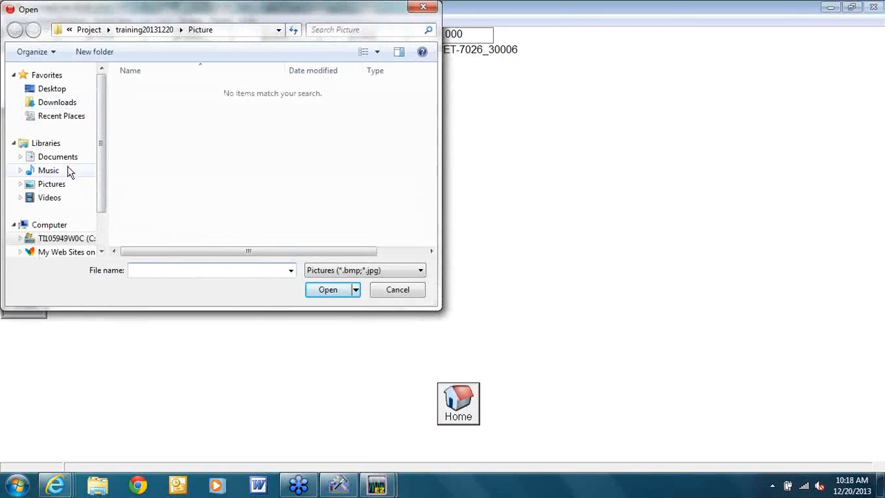
{"action": "left_click", "coordinate": [61, 188]}
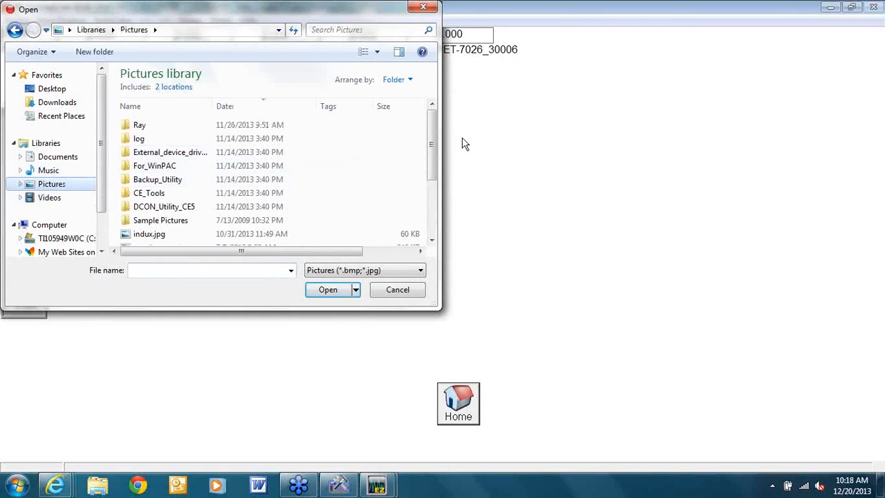
{"action": "mouse_move", "coordinate": [432, 138]}
{"action": "left_mouse_down"}
{"action": "mouse_move", "coordinate": [427, 204]}
{"action": "mouse_move", "coordinate": [420, 130]}
{"action": "left_mouse_up"}
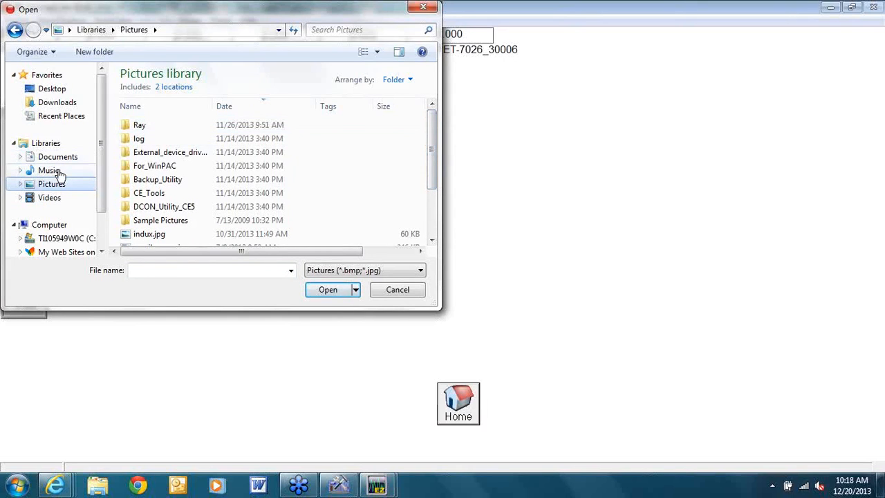
{"action": "left_click", "coordinate": [178, 221]}
{"action": "double_click", "coordinate": [178, 221]}
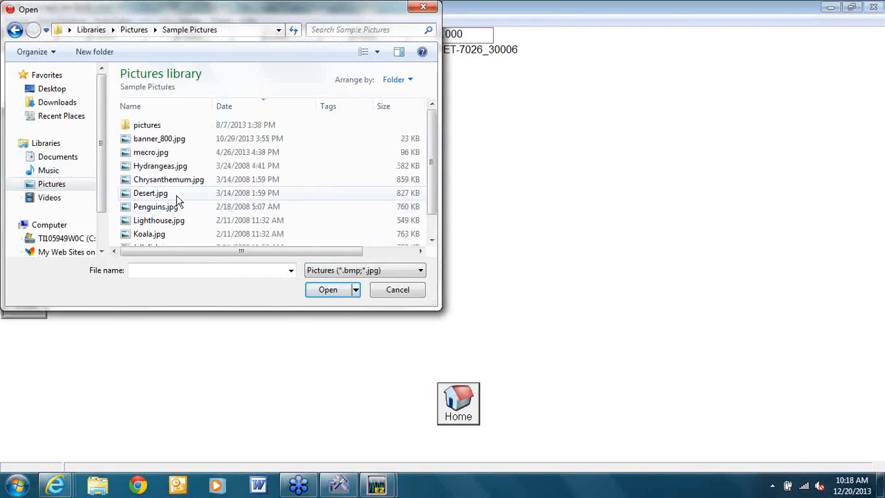
{"action": "double_click", "coordinate": [160, 193]}
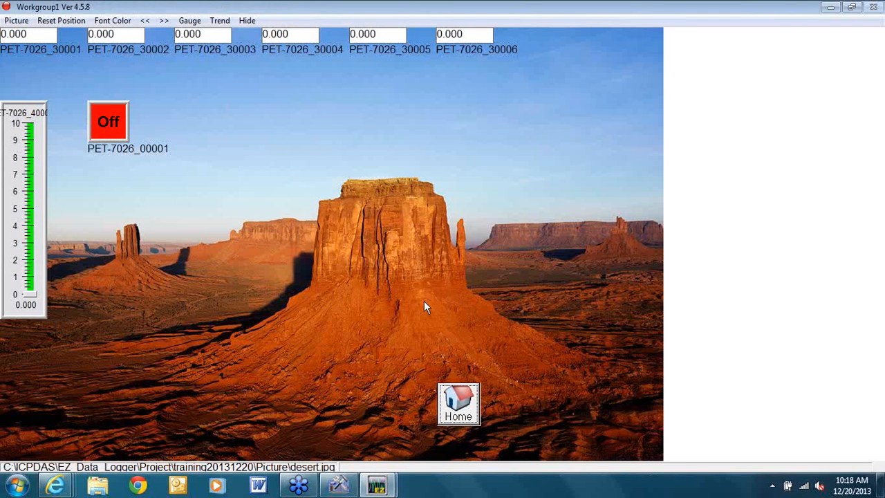
Rearrange the PET-7026_00001 indicator and the 30005, 30006 and 30004 readouts across the desert picture
{"action": "mouse_move", "coordinate": [108, 116]}
{"action": "left_mouse_down"}
{"action": "mouse_move", "coordinate": [352, 201]}
{"action": "mouse_move", "coordinate": [295, 175]}
{"action": "left_mouse_up"}
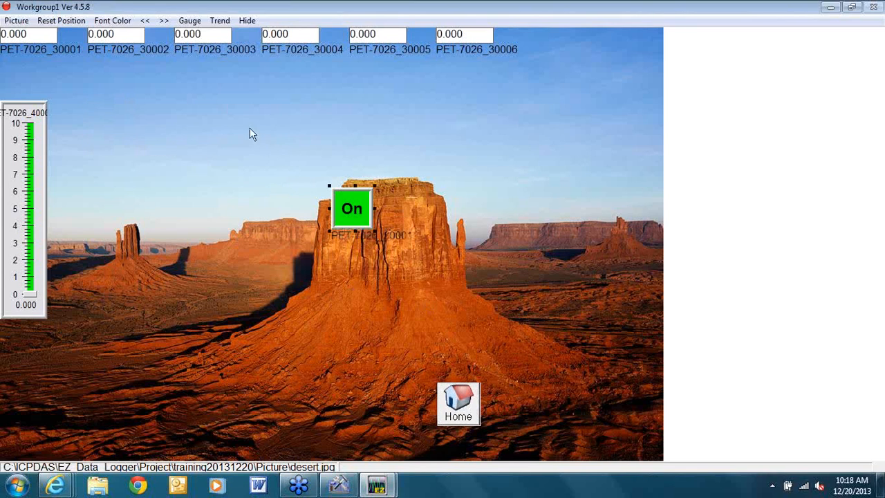
{"action": "left_click_drag", "start_coordinate": [370, 43], "coordinate": [415, 82]}
{"action": "left_click", "coordinate": [468, 38]}
{"action": "left_click_drag", "start_coordinate": [467, 38], "coordinate": [573, 148]}
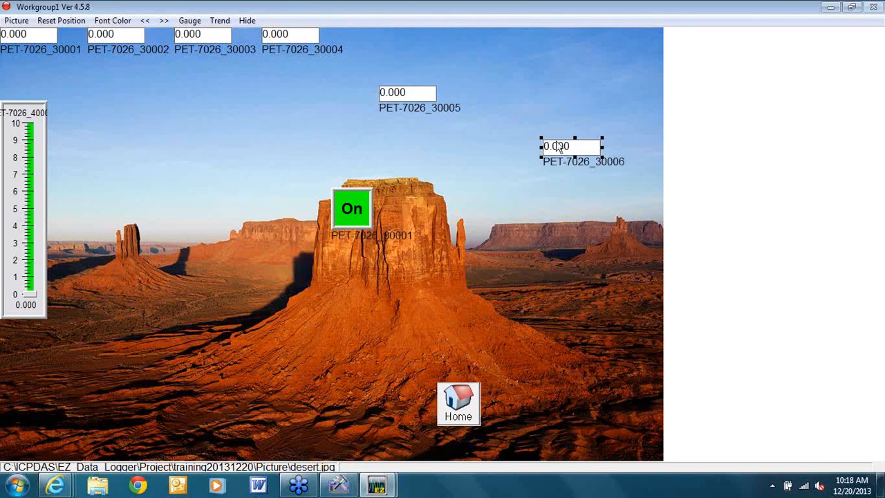
{"action": "left_click", "coordinate": [275, 40]}
{"action": "left_click_drag", "start_coordinate": [275, 40], "coordinate": [248, 177]}
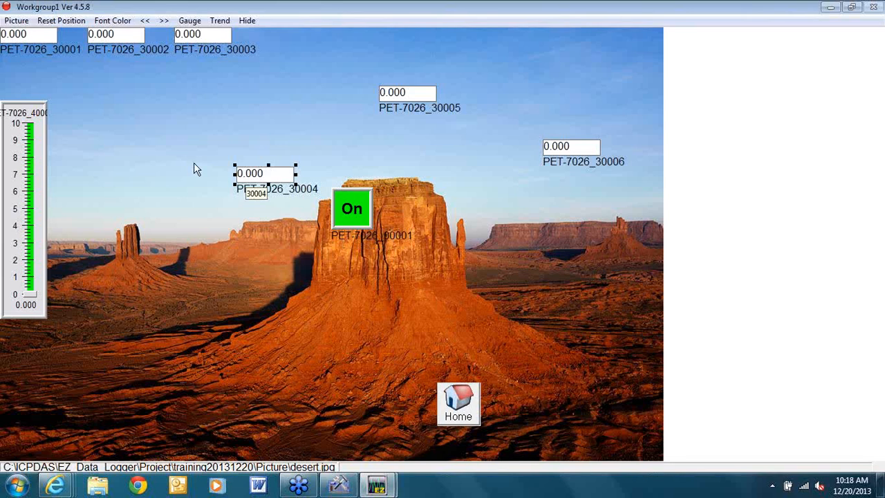
Move the Home button from the bottom centre to the upper right of the layout
{"action": "left_click", "coordinate": [19, 21]}
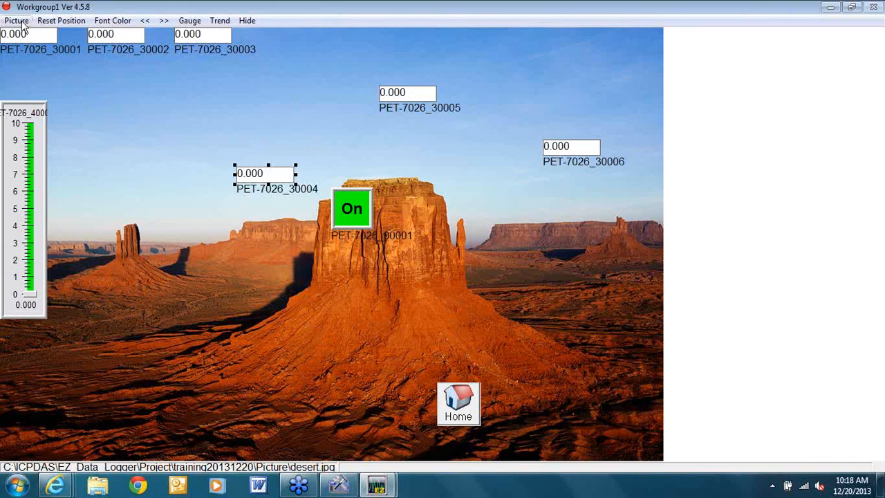
{"action": "left_click", "coordinate": [160, 2]}
{"action": "left_click", "coordinate": [457, 392]}
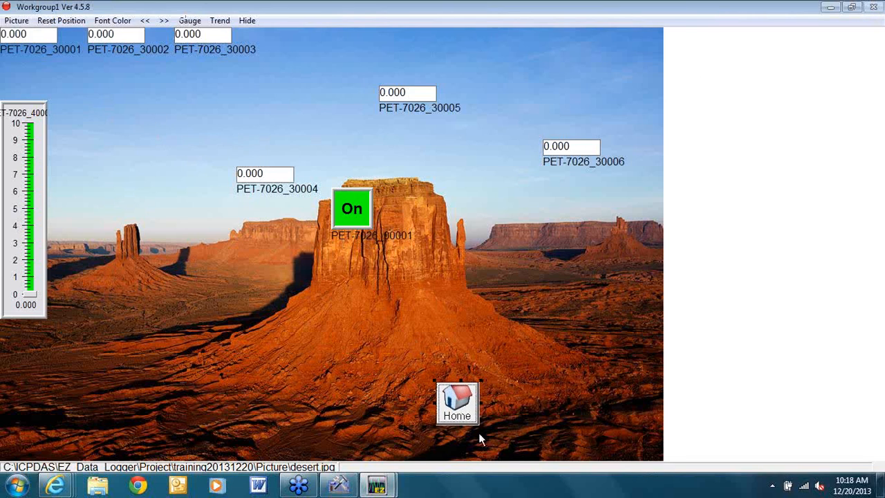
{"action": "left_click_drag", "start_coordinate": [459, 290], "coordinate": [551, 62]}
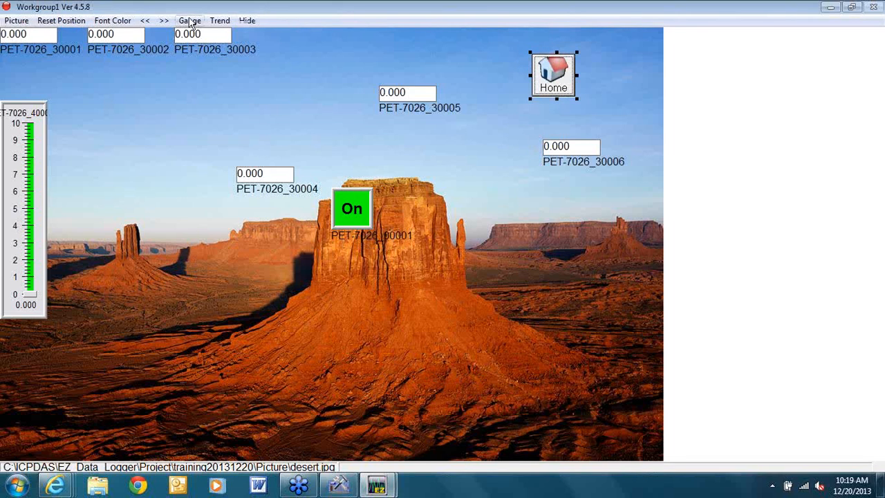
Remove the desert background with Picture > Disable Back Picture
{"action": "left_click", "coordinate": [17, 23]}
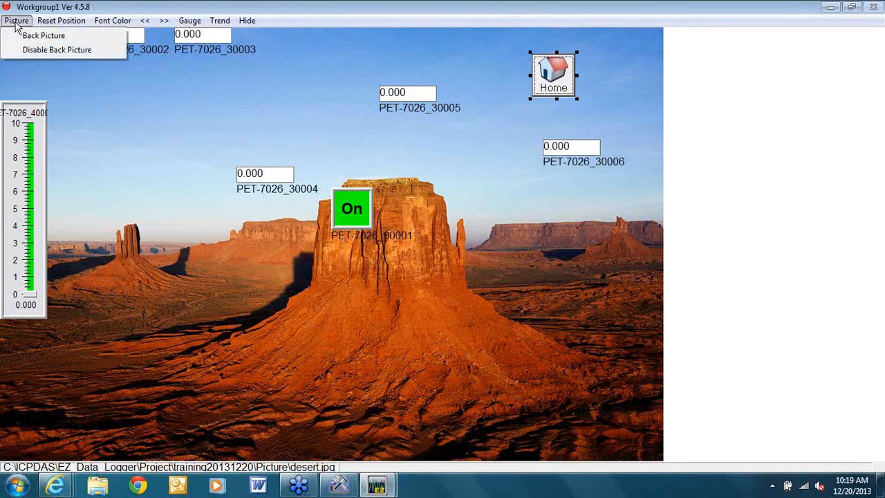
{"action": "left_click", "coordinate": [17, 23]}
{"action": "left_click", "coordinate": [16, 23]}
{"action": "left_click", "coordinate": [21, 52]}
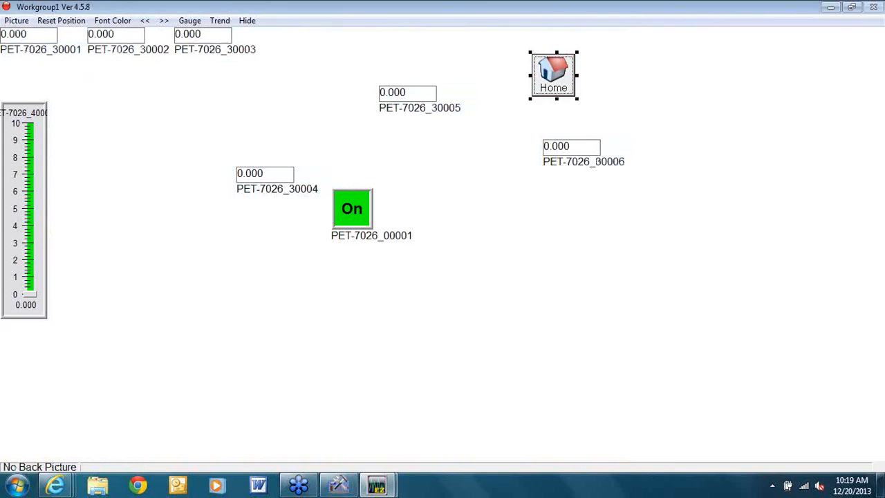
Minimize the Workgroup1 layout window to get back to the main EZ Data Logger window
{"action": "left_click", "coordinate": [383, 490]}
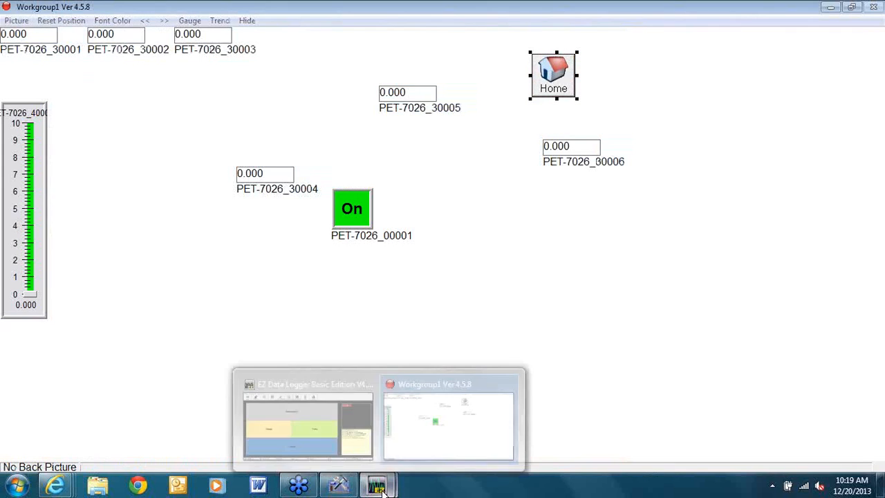
{"action": "left_click", "coordinate": [406, 424]}
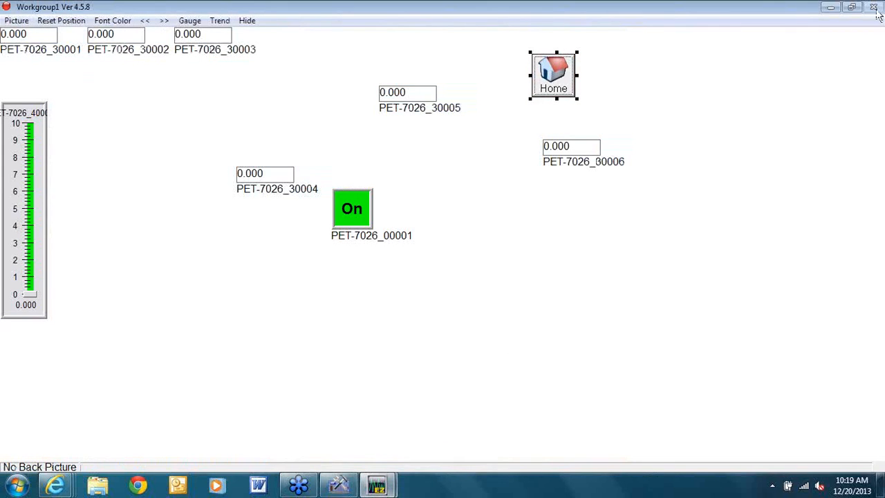
{"action": "left_click", "coordinate": [827, 8]}
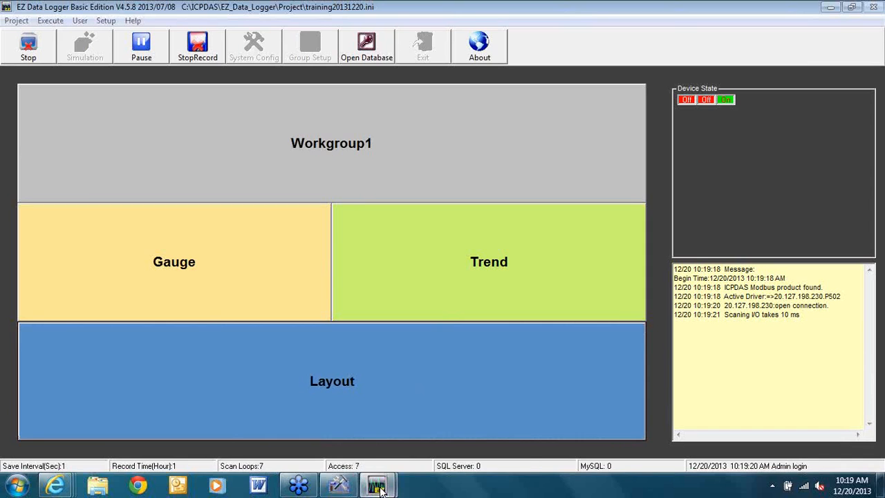
{"action": "mouse_move", "coordinate": [380, 490]}
{"action": "left_click", "coordinate": [450, 419]}
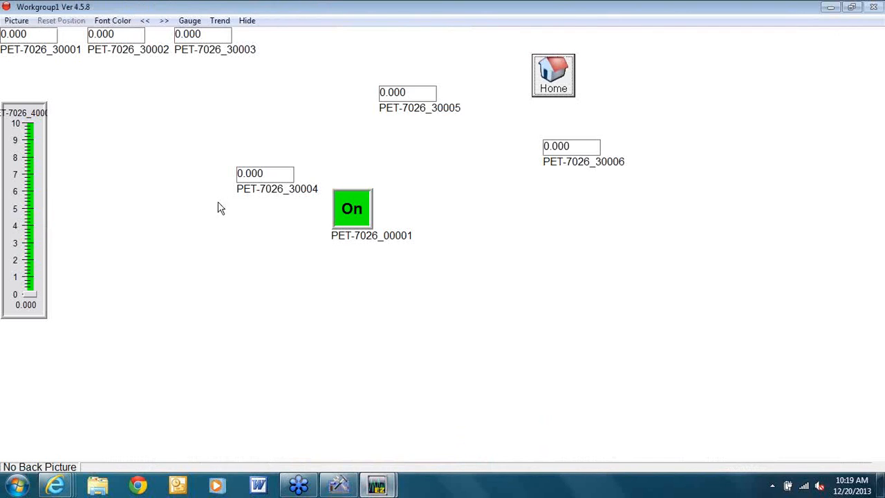
{"action": "left_click", "coordinate": [13, 22]}
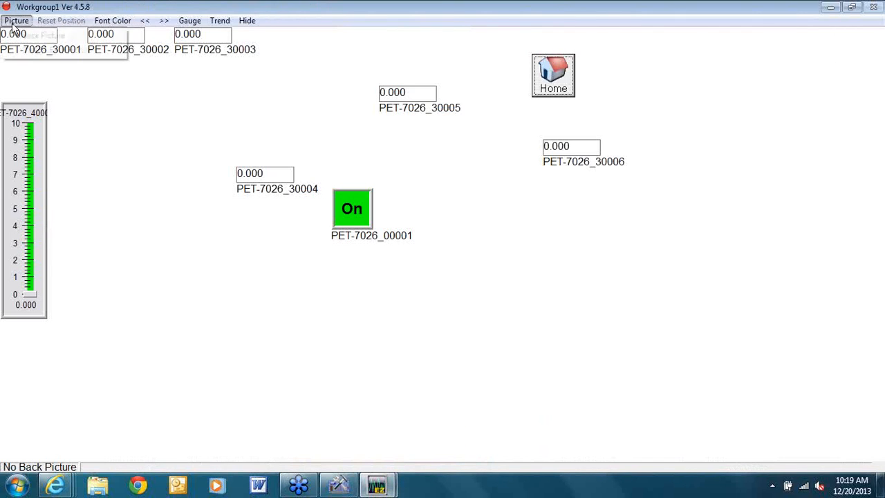
{"action": "left_click", "coordinate": [31, 50]}
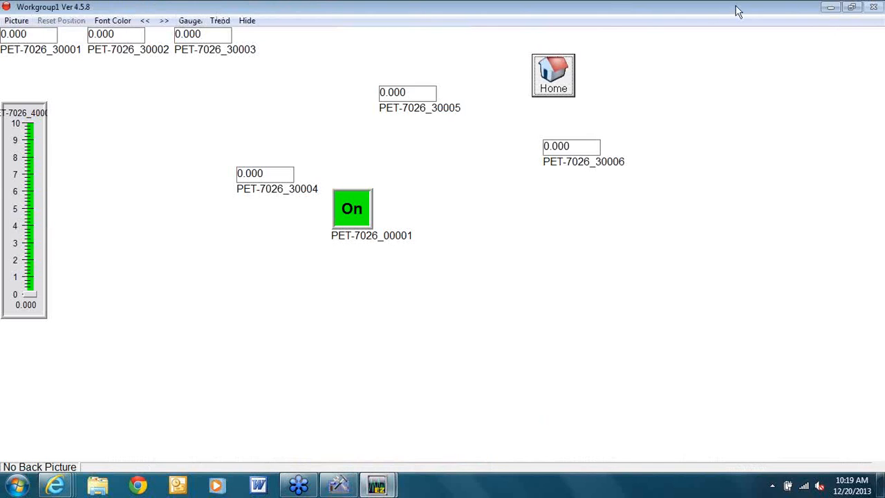
{"action": "left_click", "coordinate": [830, 9]}
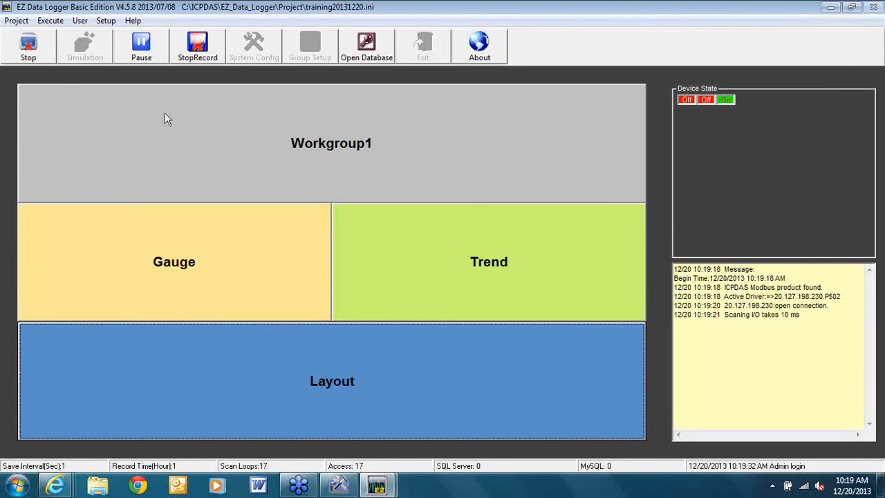
Stop the project, confirm 'Stop running?' with OK, and bring up the Open Database viewer
{"action": "left_click", "coordinate": [20, 58]}
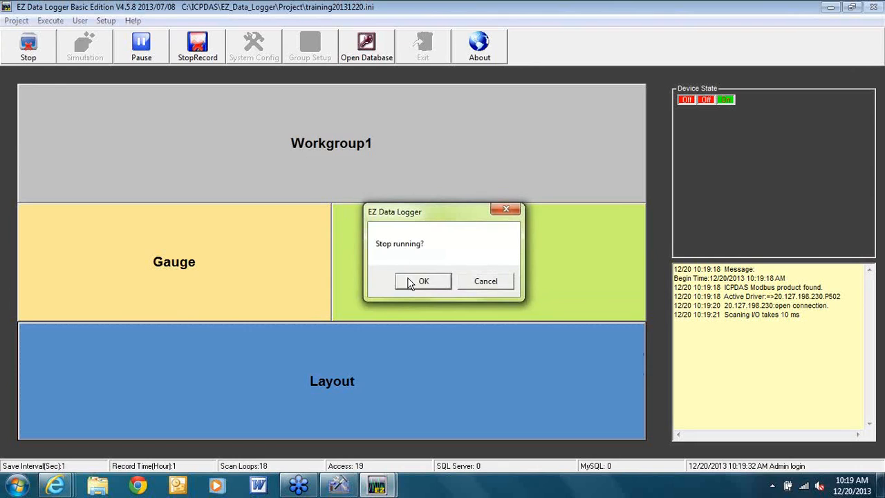
{"action": "left_click", "coordinate": [413, 284]}
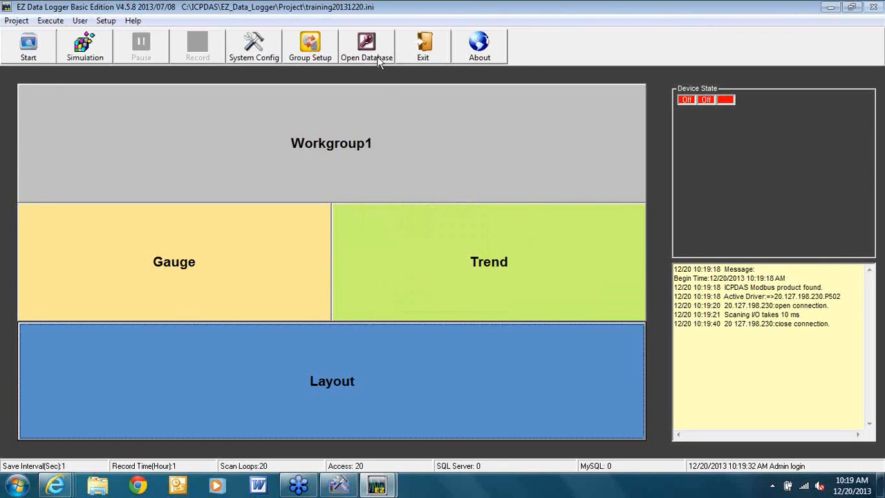
{"action": "left_click", "coordinate": [380, 59]}
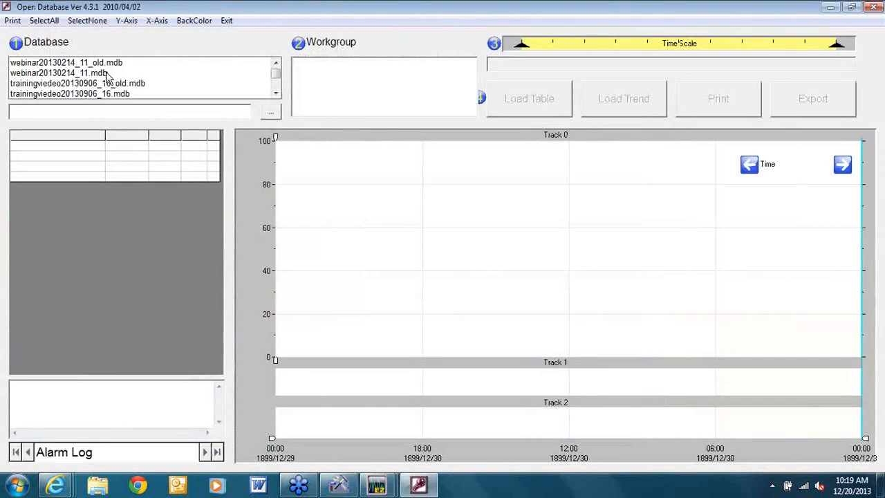
Load Workgroup1's table and trend from trainingviedeo20130906_16_old.mdb, check the export choices, then close the viewer
{"action": "left_click", "coordinate": [108, 86]}
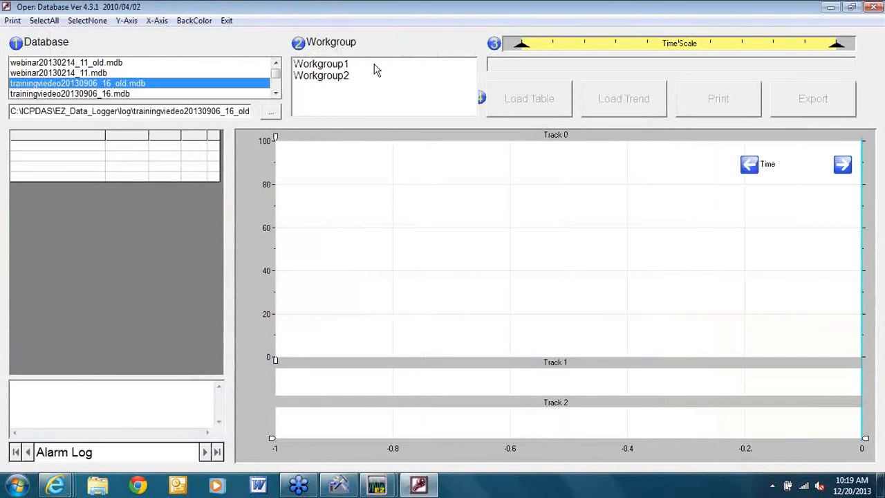
{"action": "left_click", "coordinate": [322, 65]}
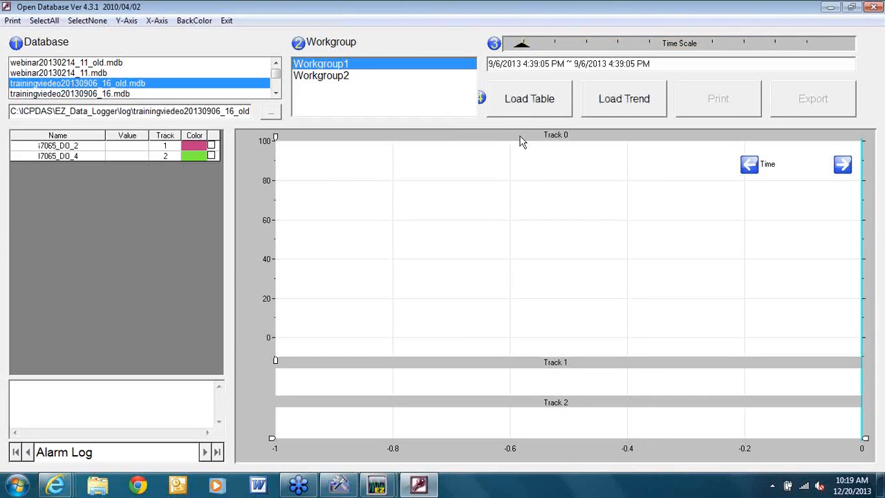
{"action": "left_click", "coordinate": [533, 112]}
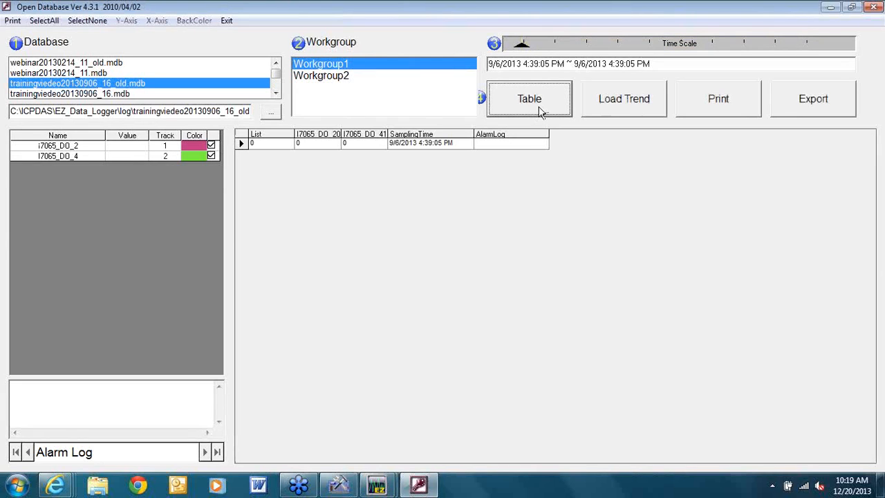
{"action": "left_click", "coordinate": [621, 103]}
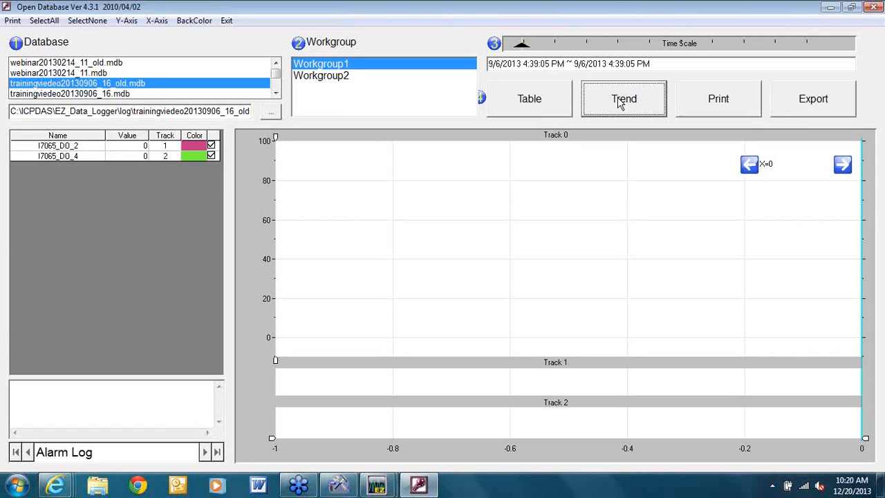
{"action": "left_click", "coordinate": [830, 104]}
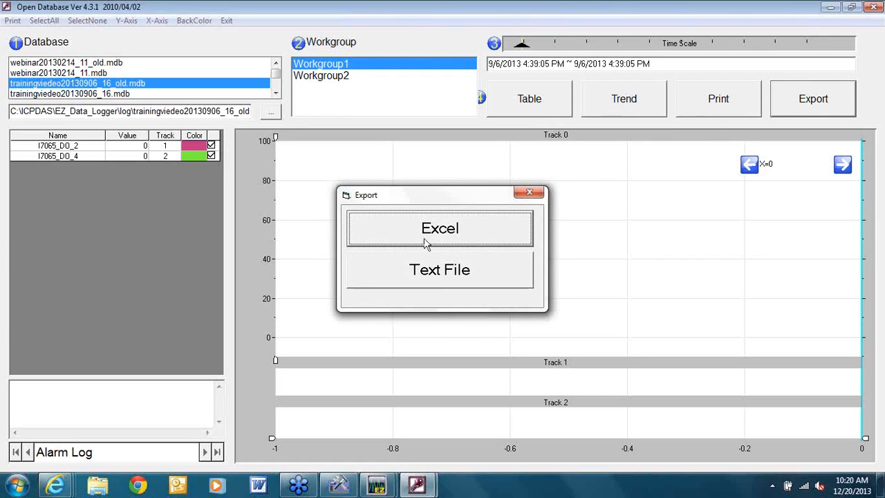
{"action": "left_click", "coordinate": [62, 95]}
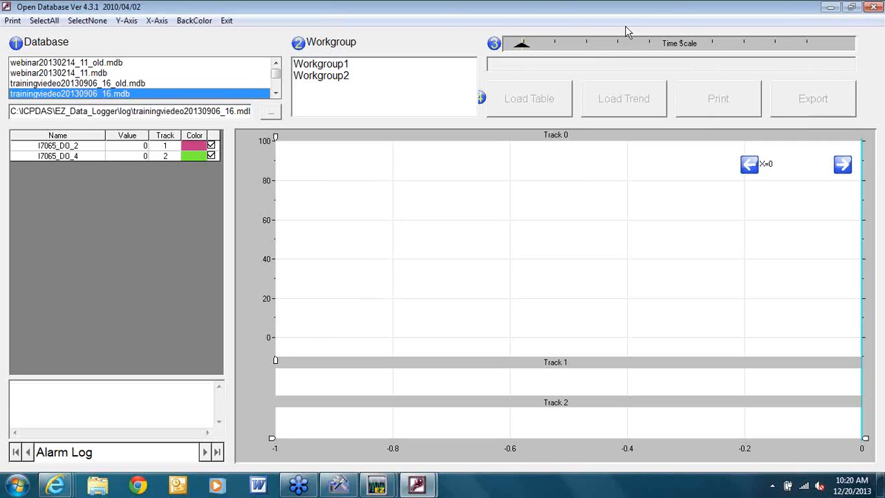
{"action": "left_click", "coordinate": [871, 7]}
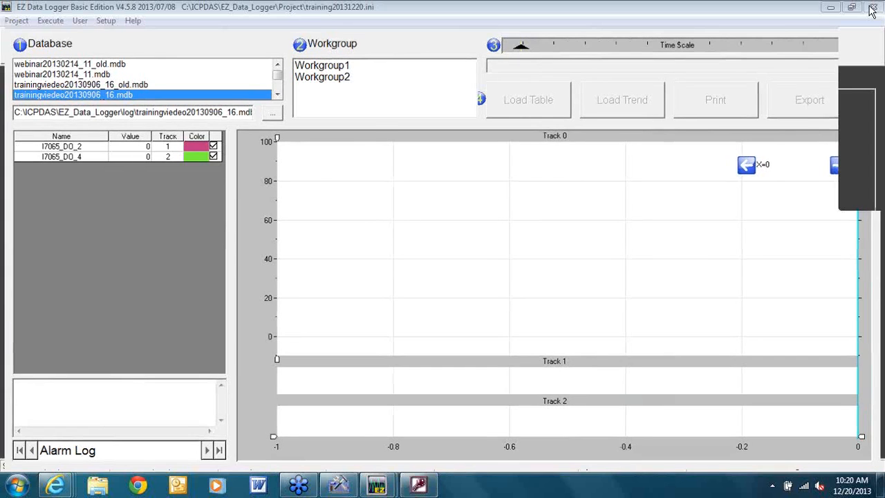